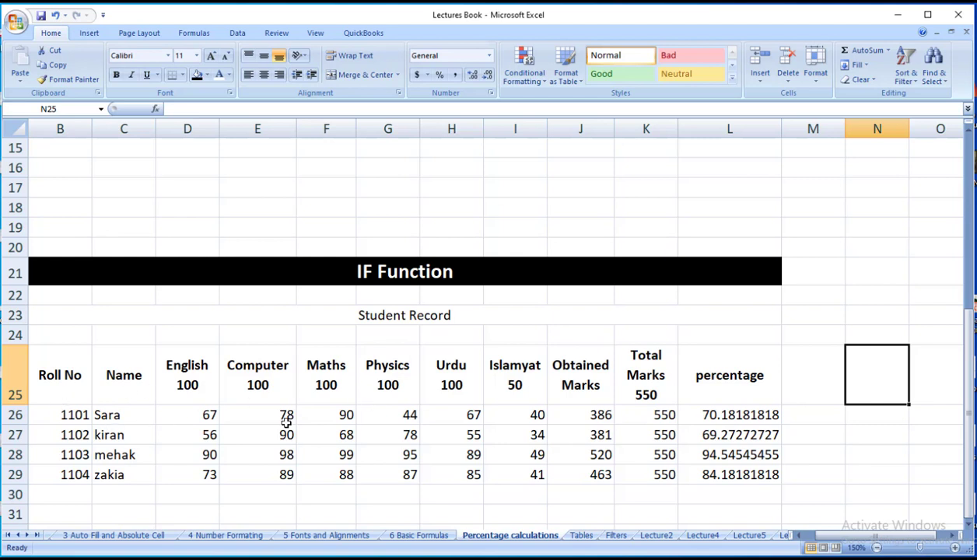
Step: Add a "Grade" column heading in cell M25, beside the percentage heading
click(800, 391)
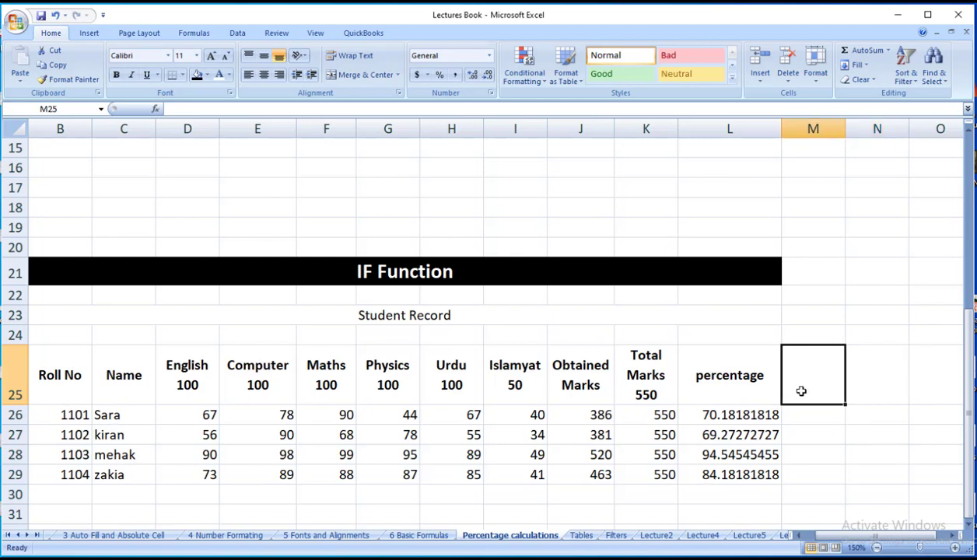
text(Grade)
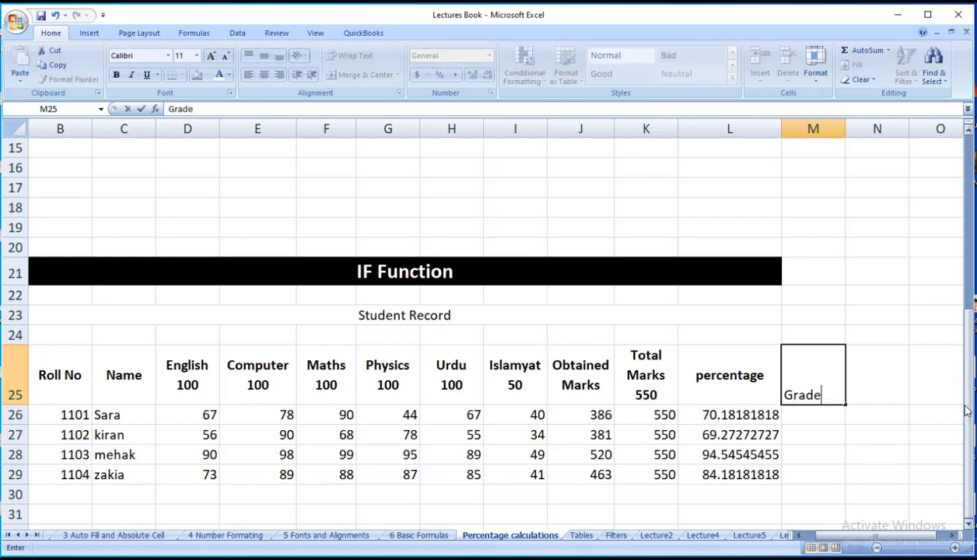
click(912, 413)
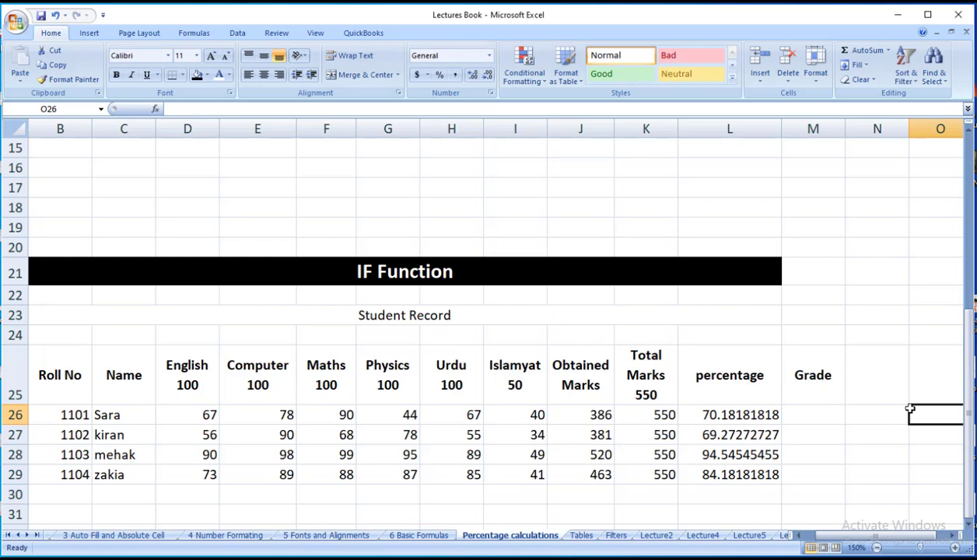
click(803, 414)
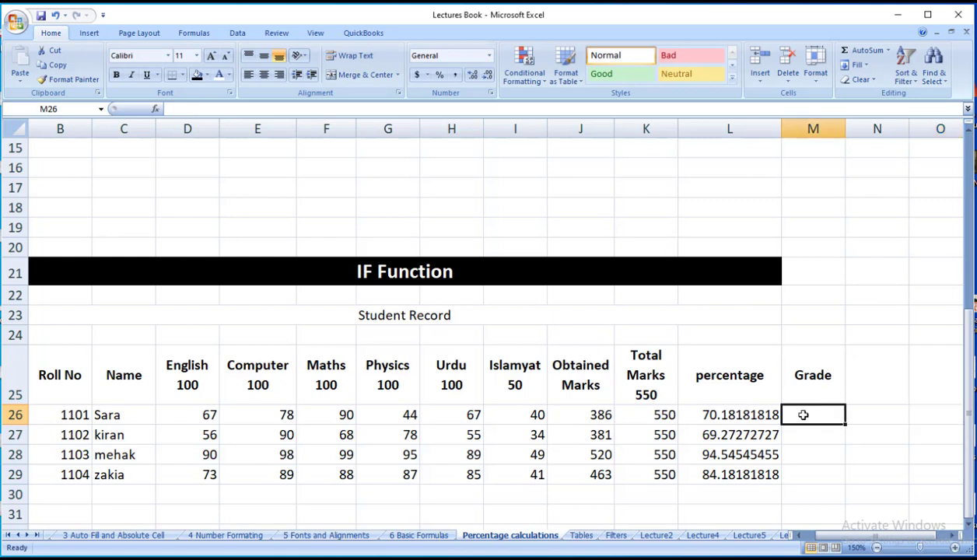
text(=)
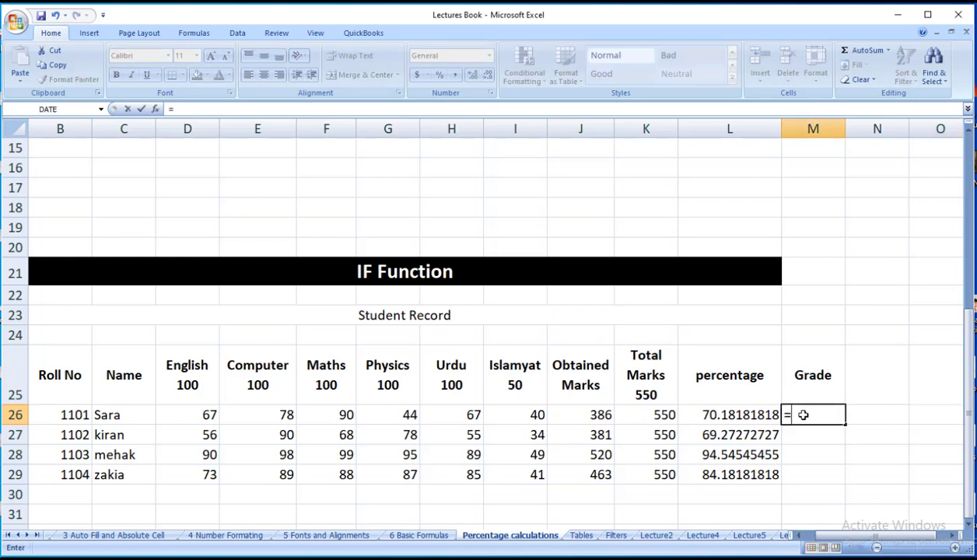
text(if)
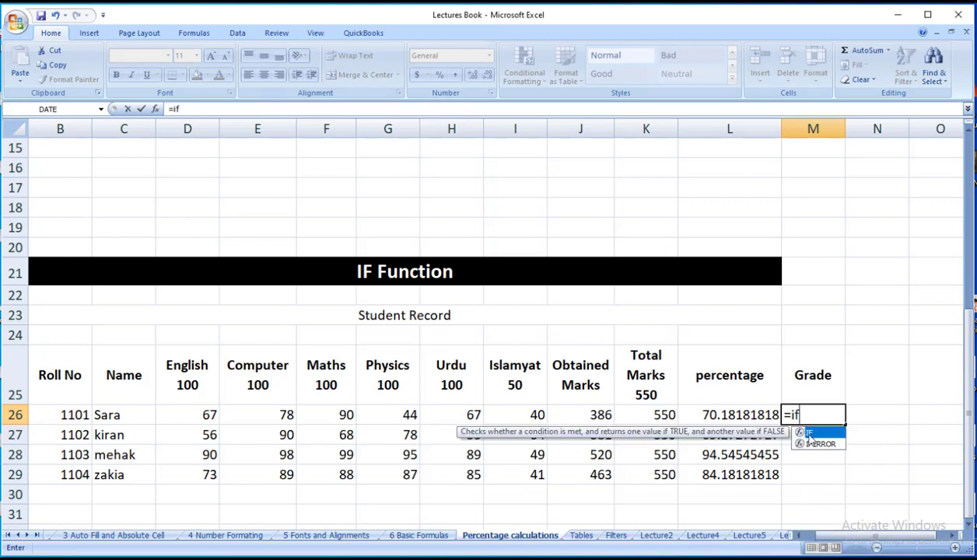
double_click(815, 434)
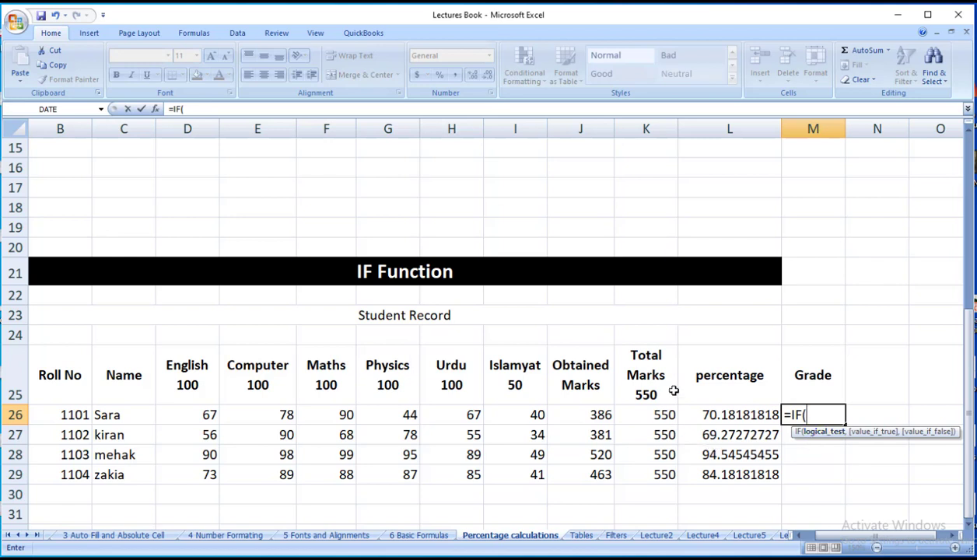
click(730, 414)
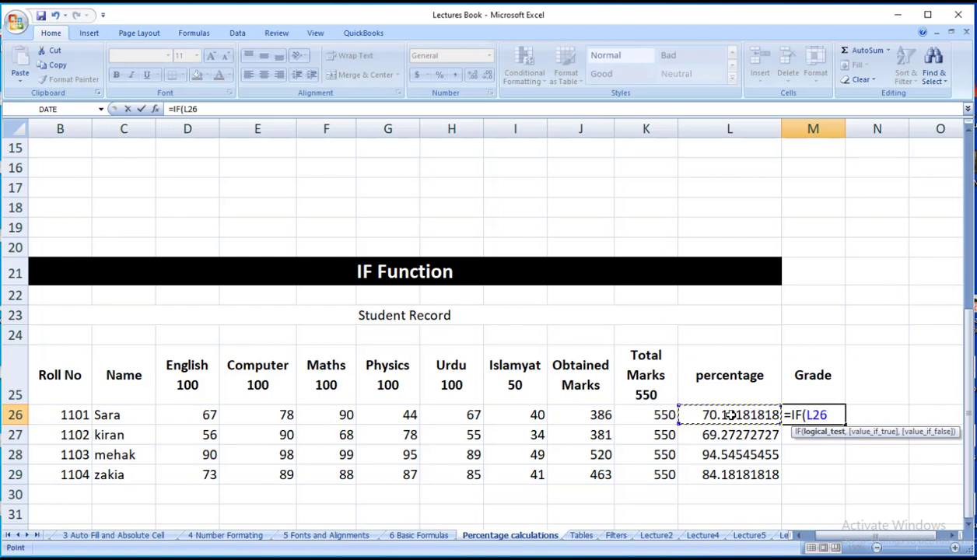
text(>7)
key(BackSpace)
text(80)
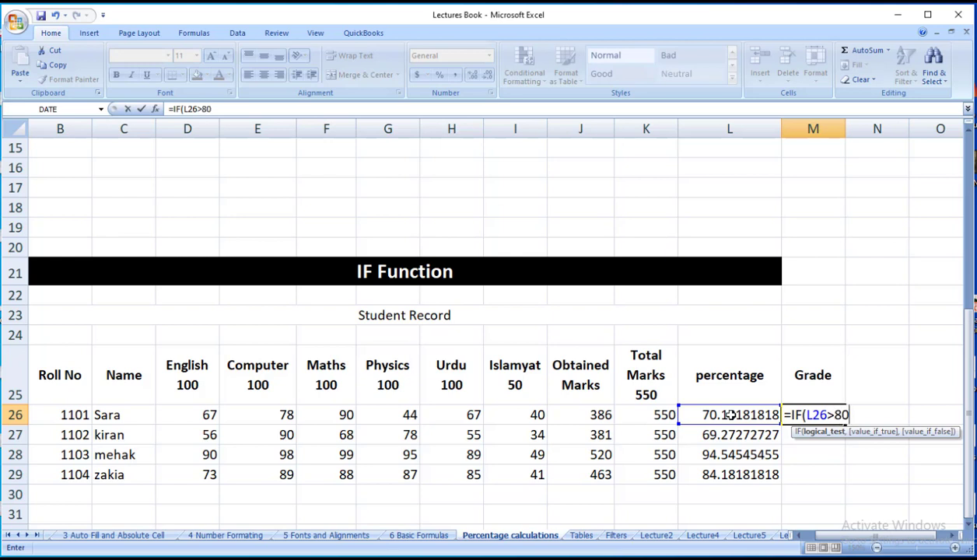
text(,)
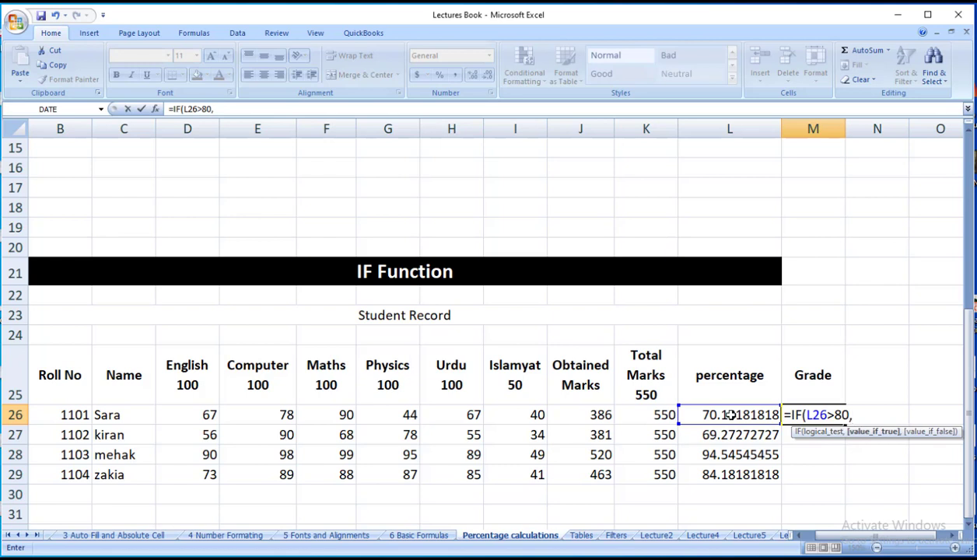
text(")
click(731, 414)
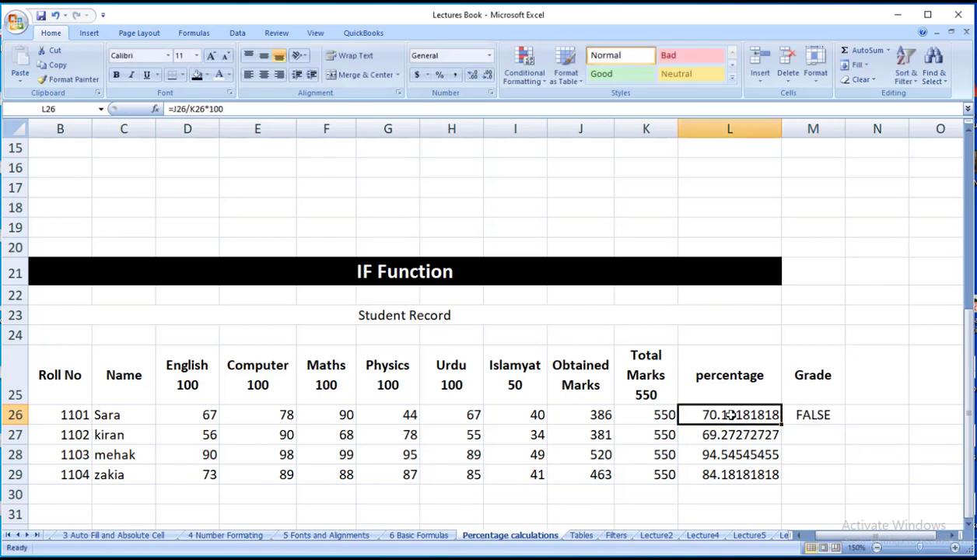
click(810, 418)
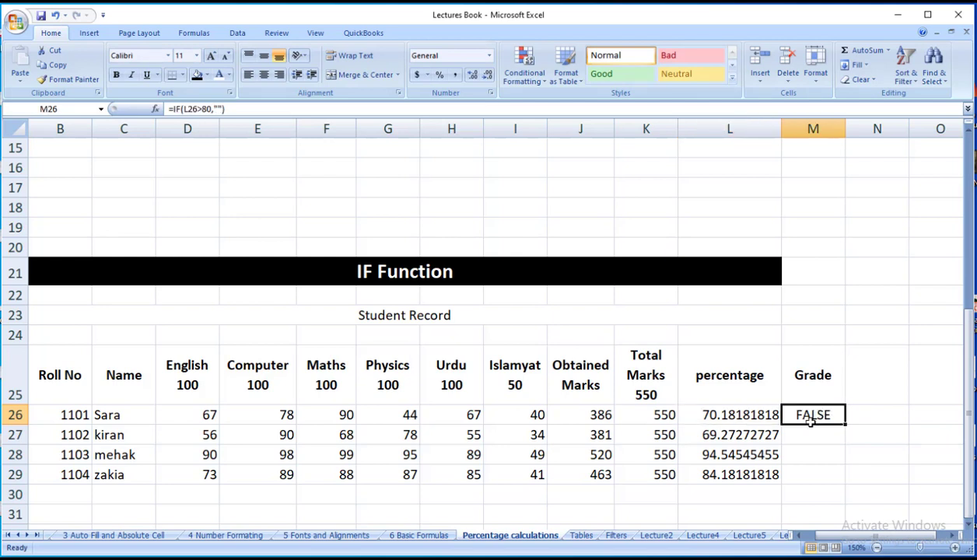
key(Delete)
click(894, 467)
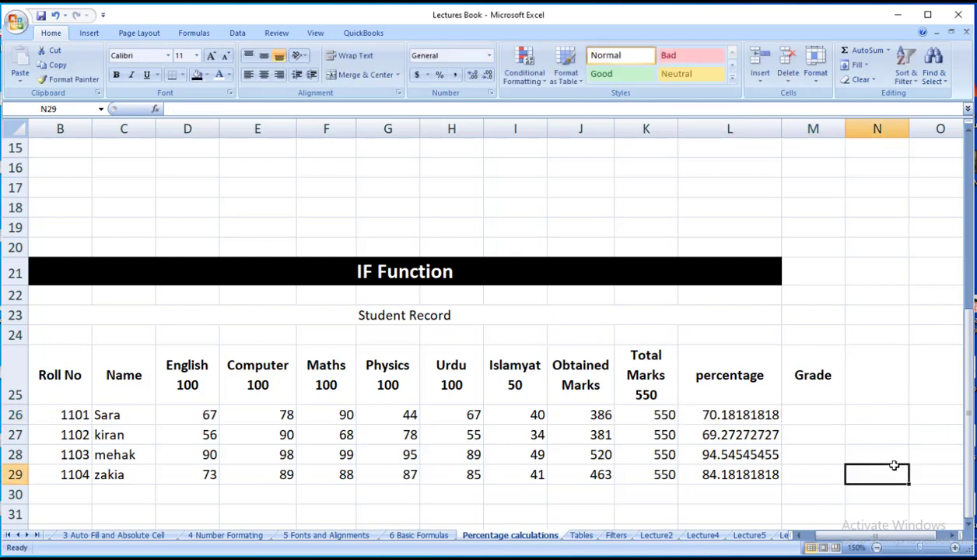
Step: Begin an IF formula in M26 that tests L26>=80 and gives "A" when true, continuing to its false argument
click(807, 413)
text(=)
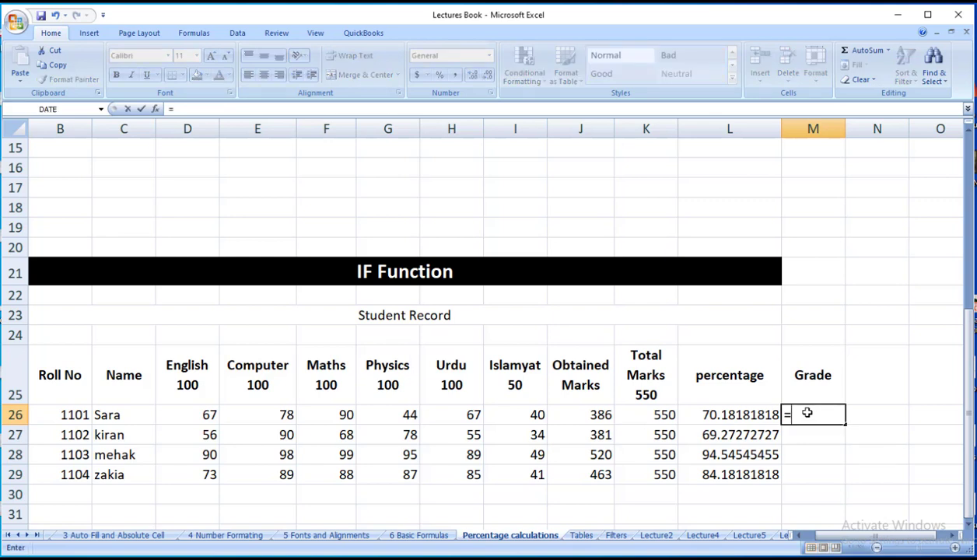
text(if)
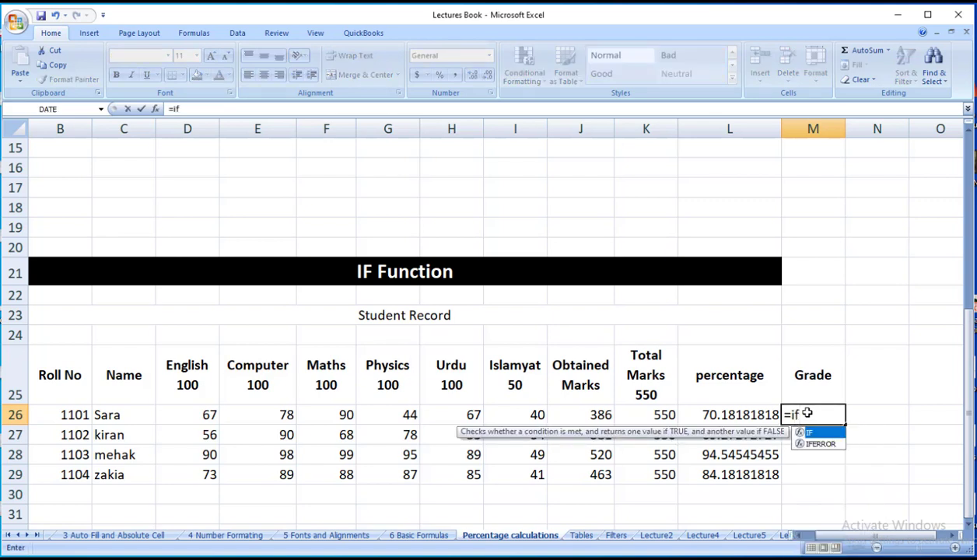
double_click(805, 434)
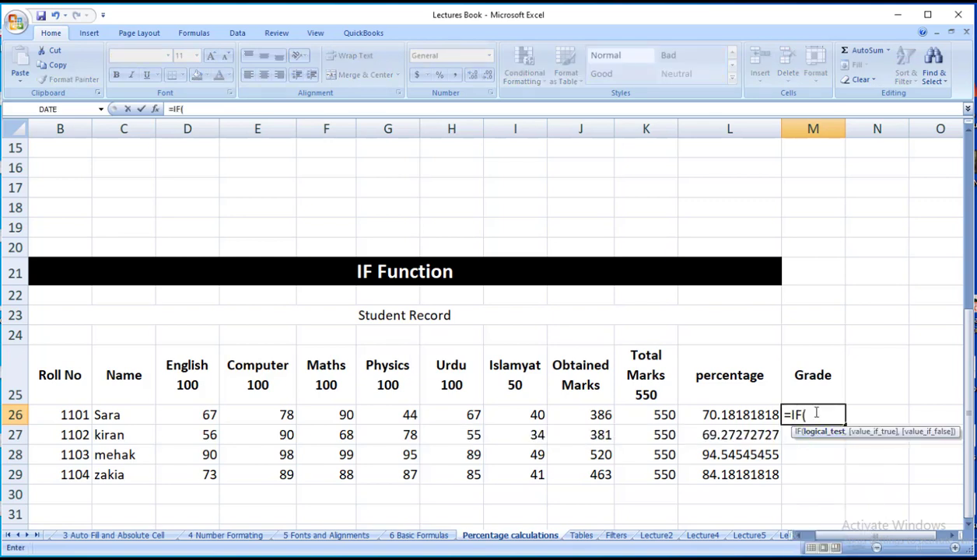
click(739, 415)
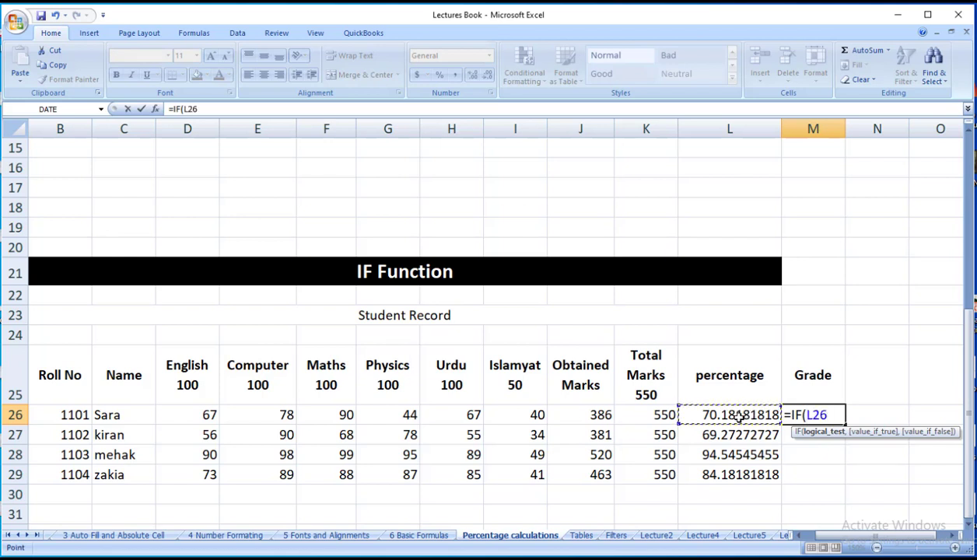
text(>=80)
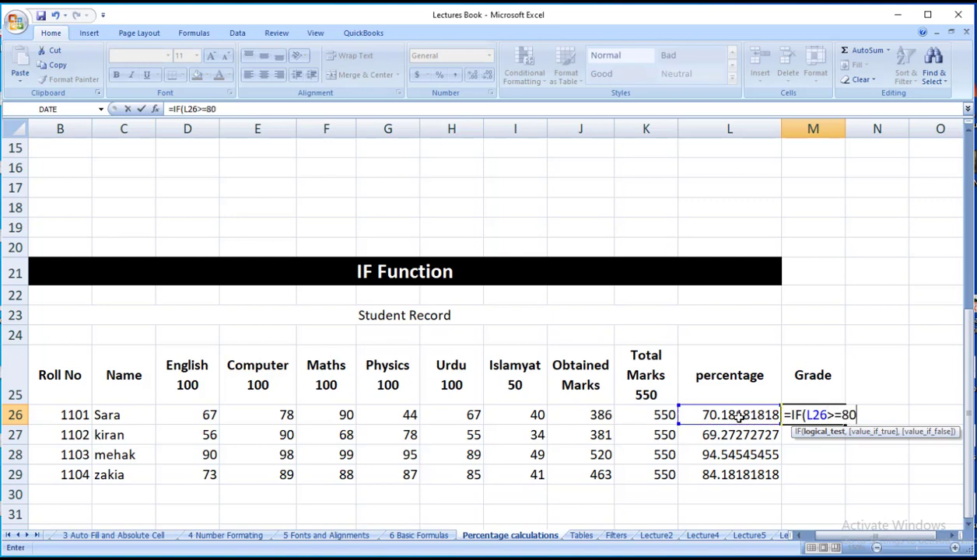
text(,)
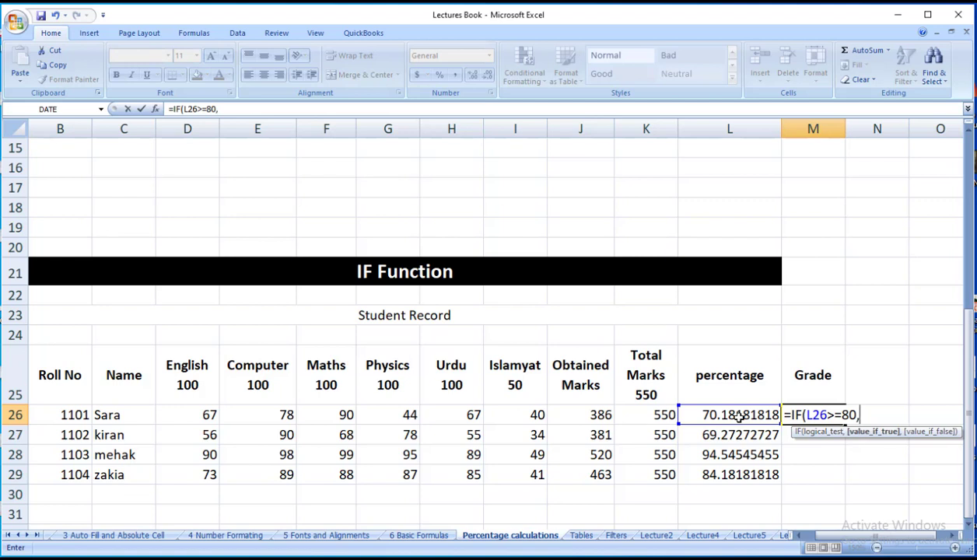
text("A",)
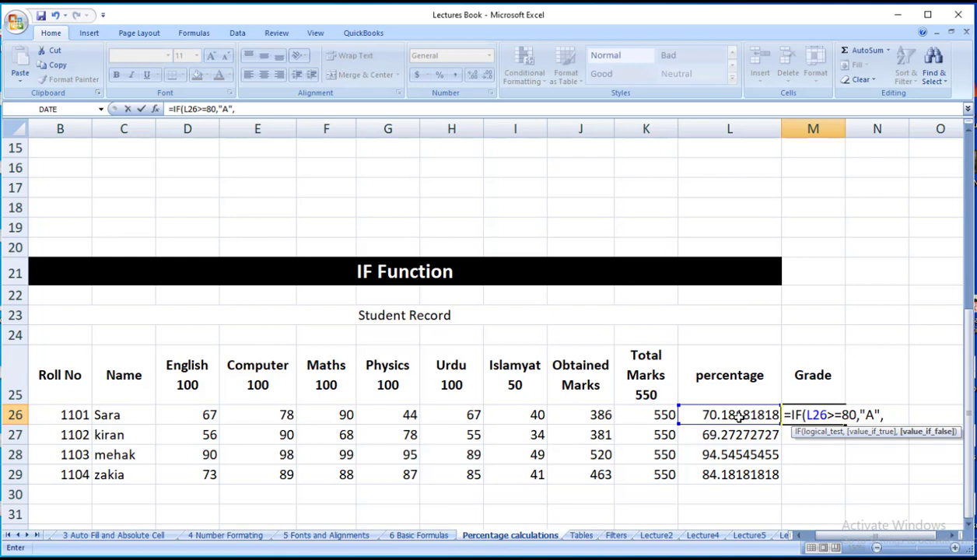
Step: Nest a second IF as the false argument of the M26 formula, testing L26>=70 and giving "A" when true
text(if)
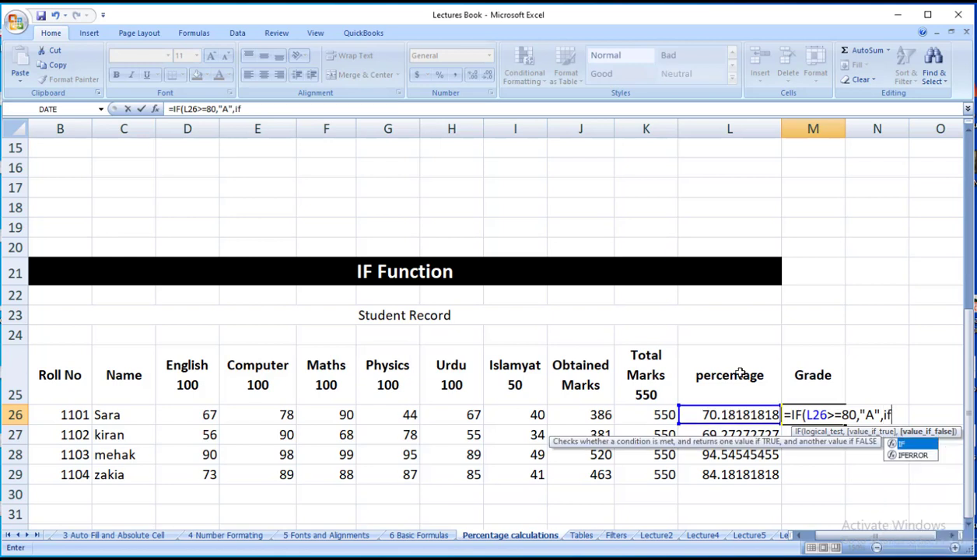
double_click(902, 443)
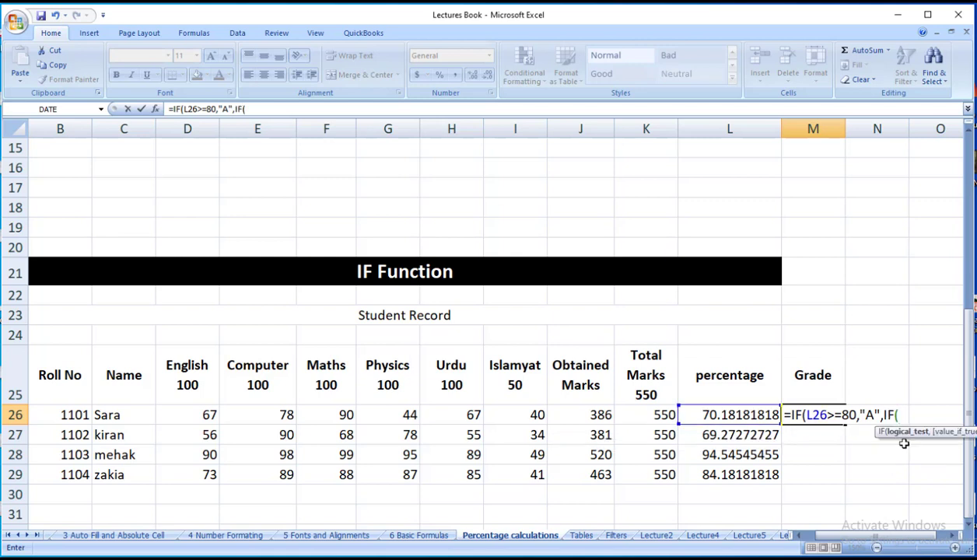
click(735, 414)
text(>=70,)
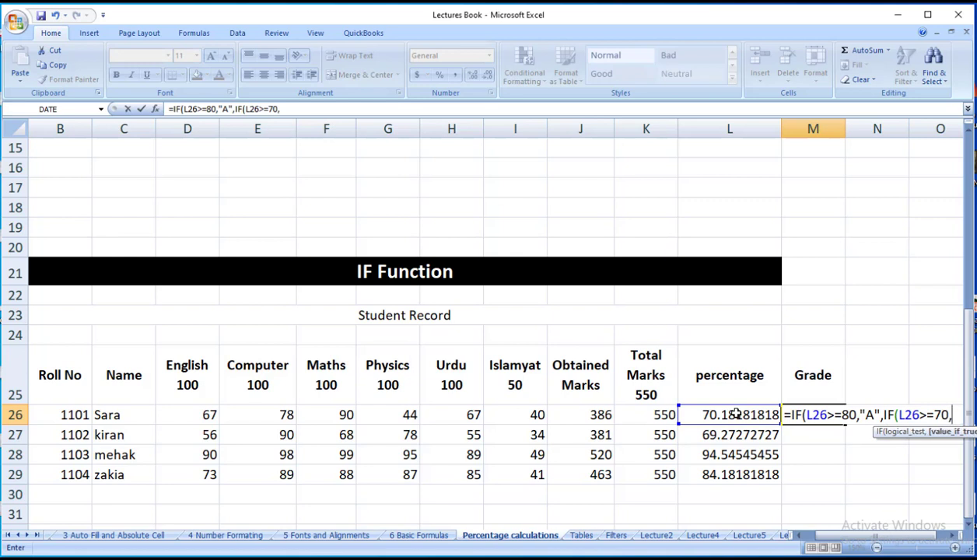
text("A")
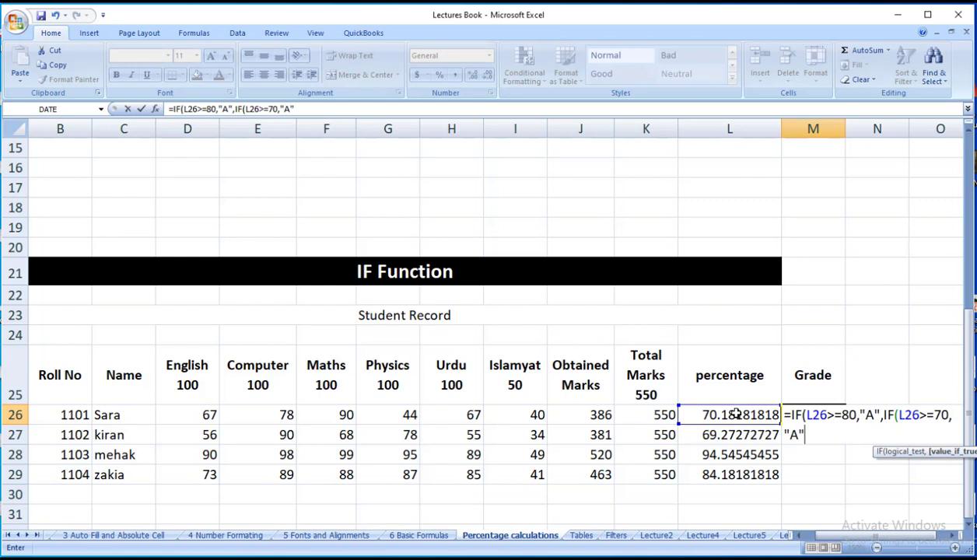
text(,)
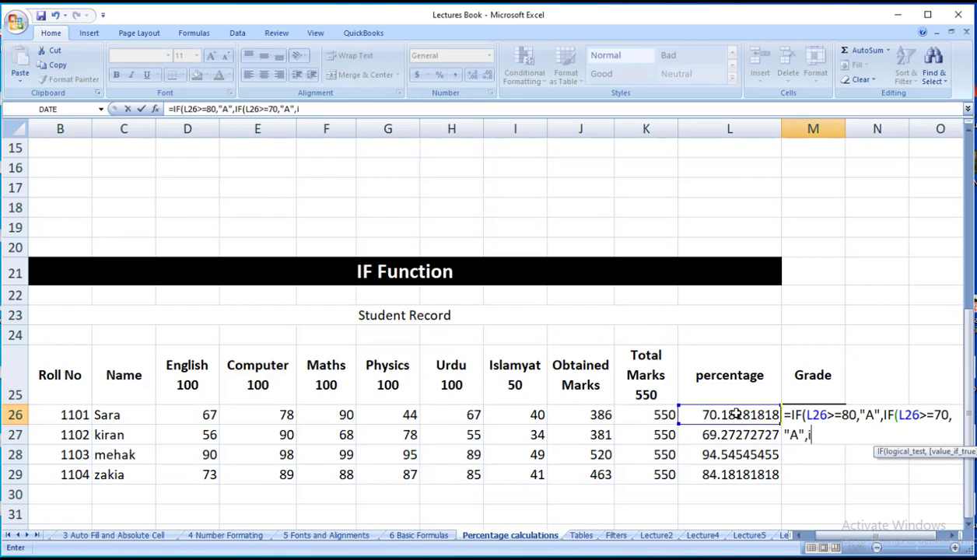
Step: Nest a third IF in the M26 formula, testing L26>=60 and giving "C" when true
text(if)
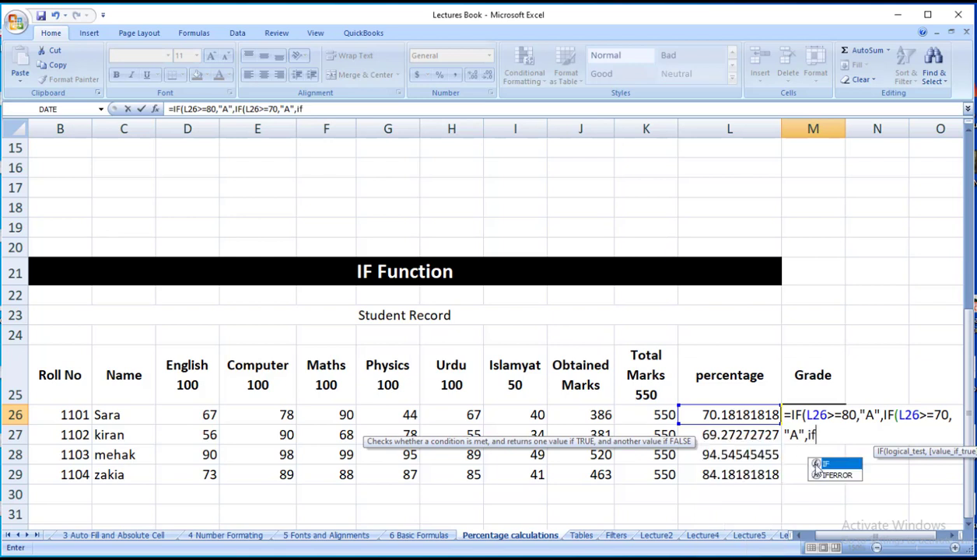
double_click(829, 463)
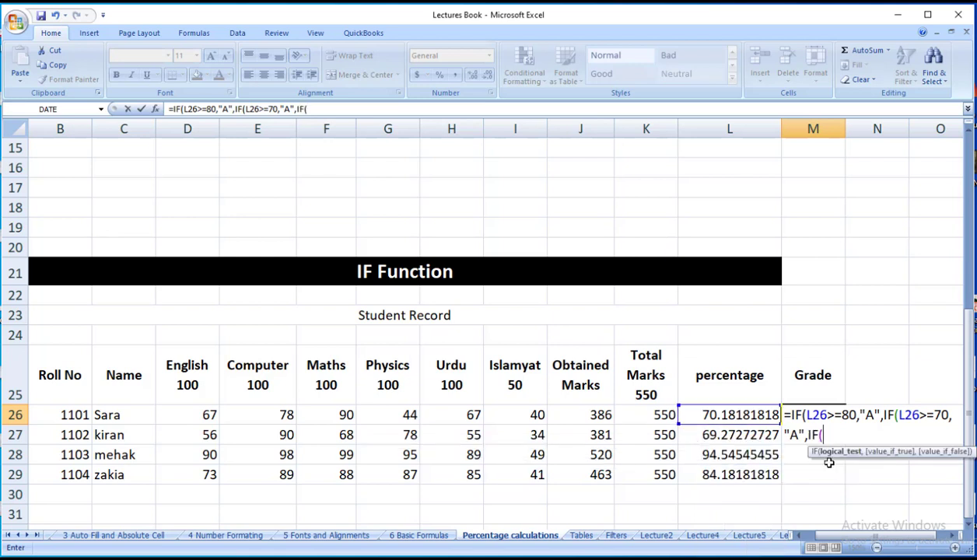
click(727, 415)
text(>=)
text(60)
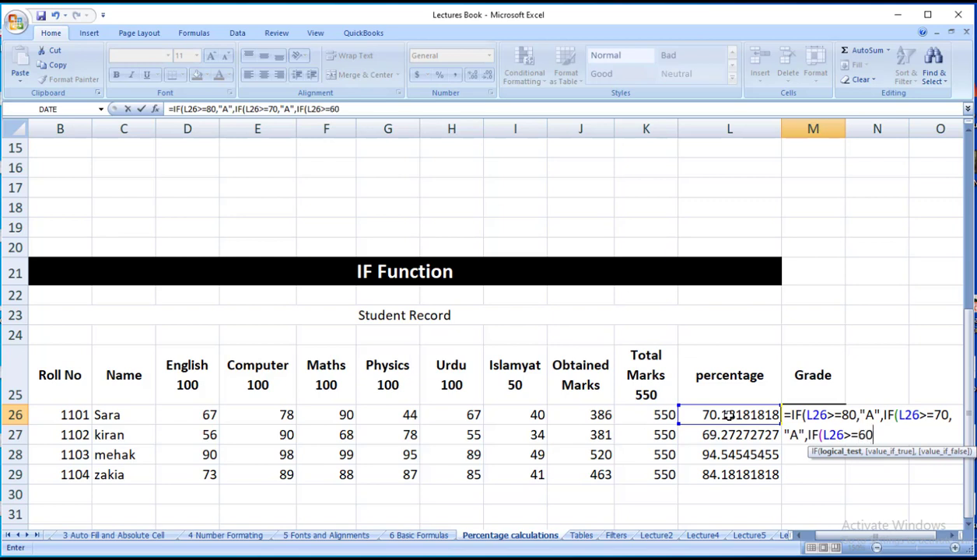
text(,")
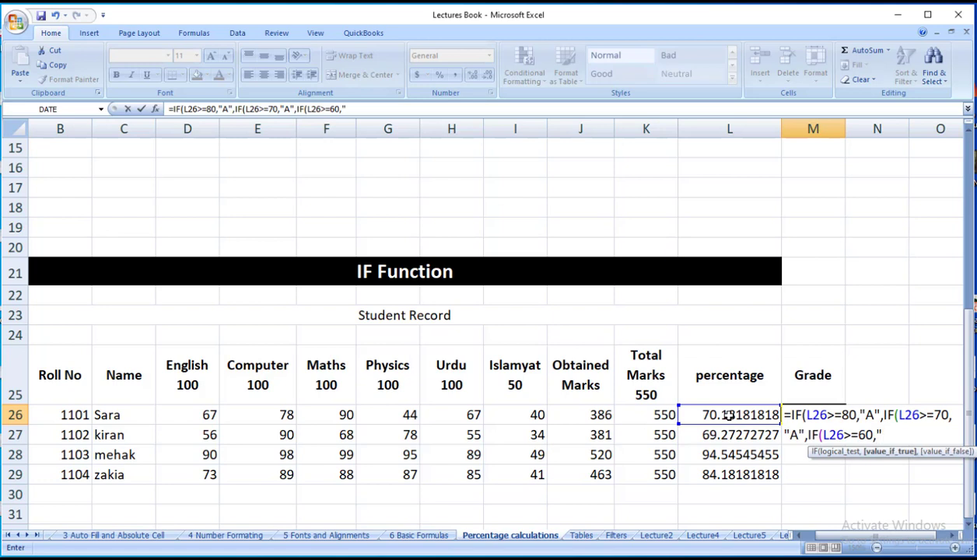
text(C",)
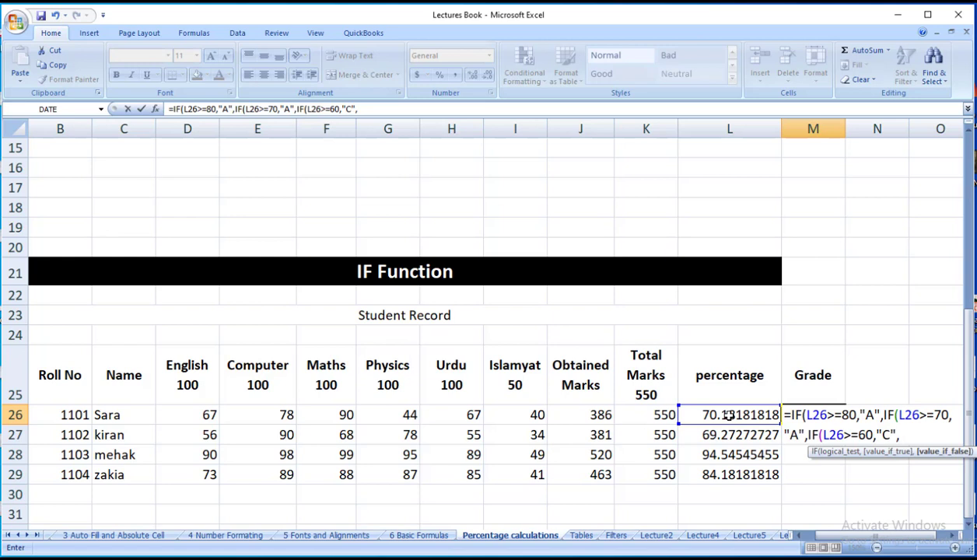
Step: Nest a fourth IF in the M26 formula, testing L26>=50 and giving "D" when true and "F" when false
text(if)
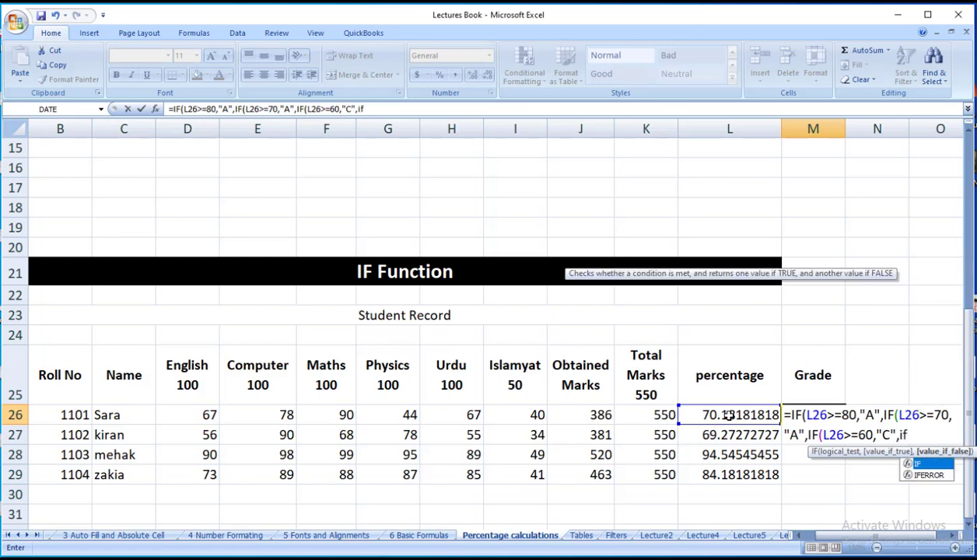
double_click(924, 464)
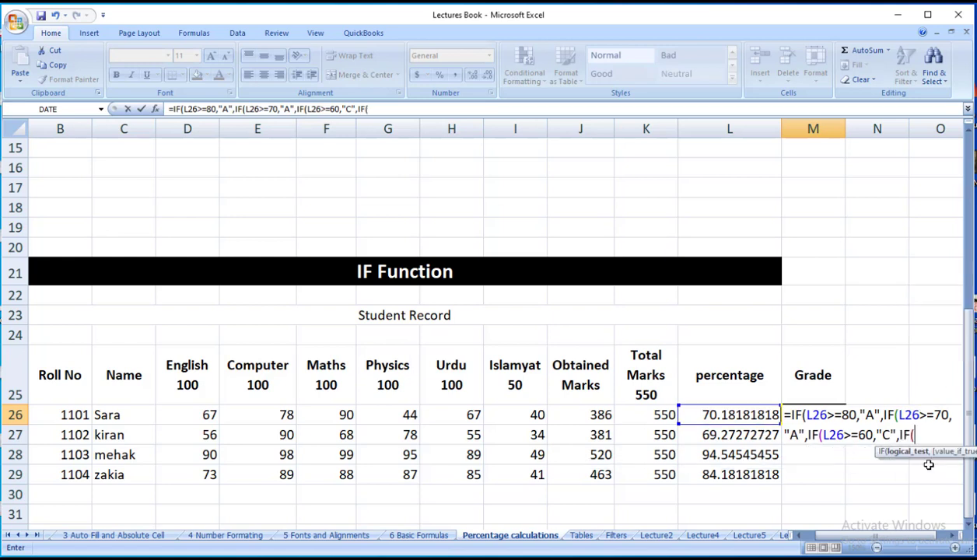
click(735, 413)
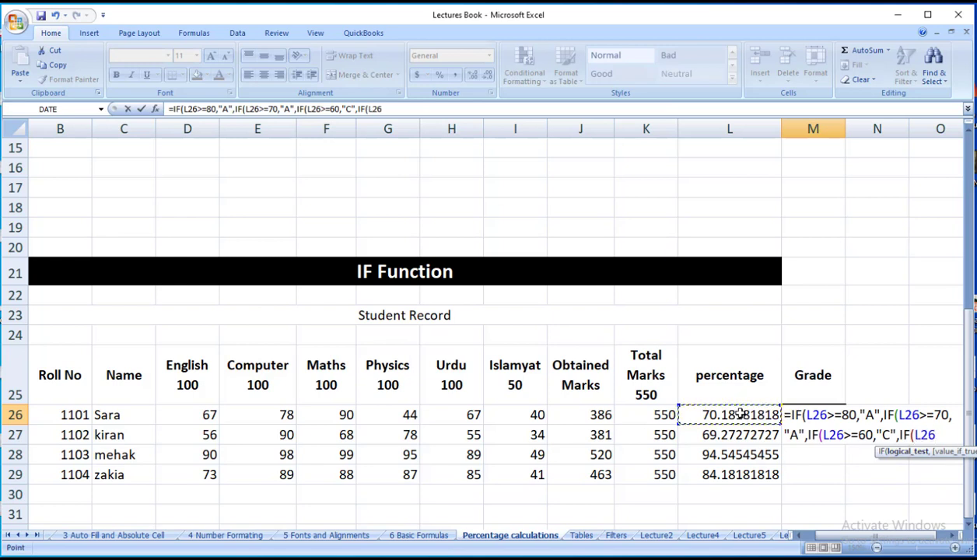
text(>=50)
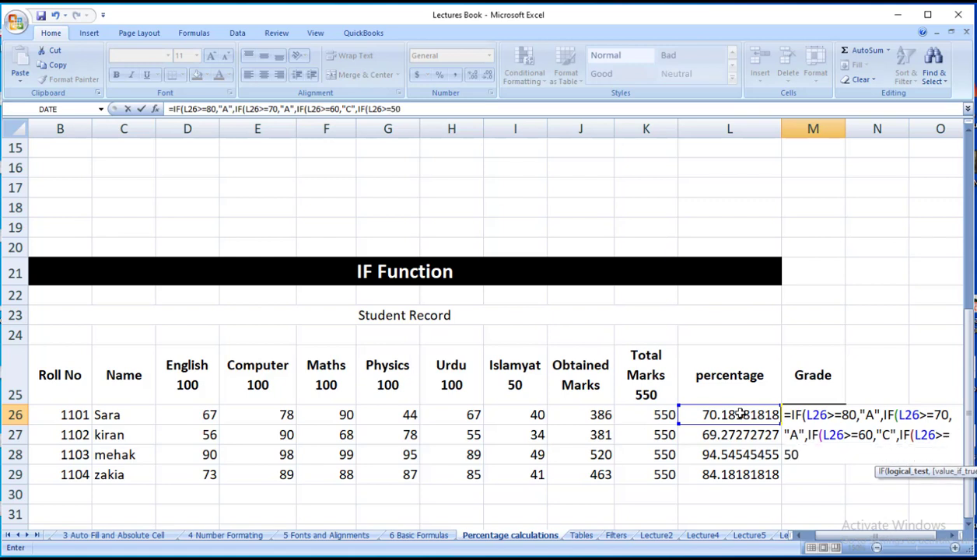
text(,)
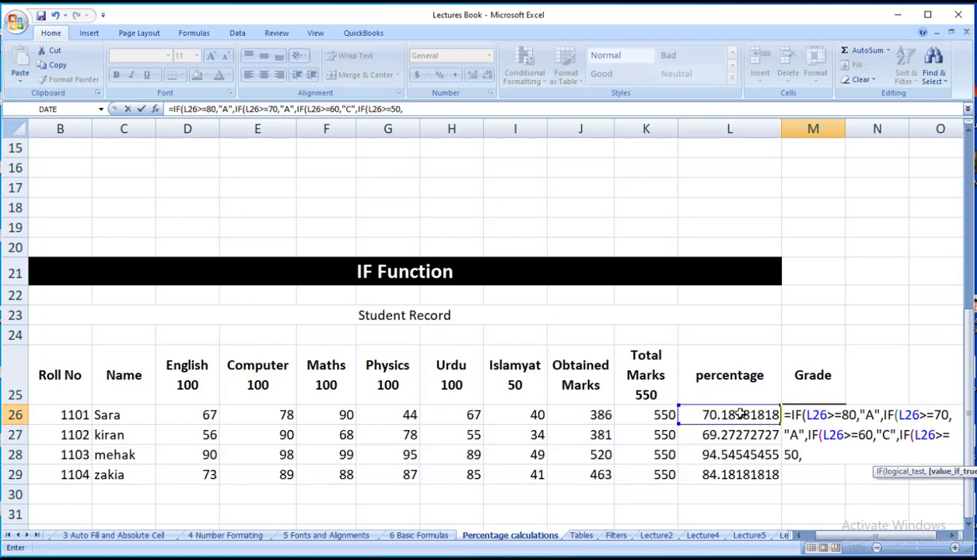
text("D",)
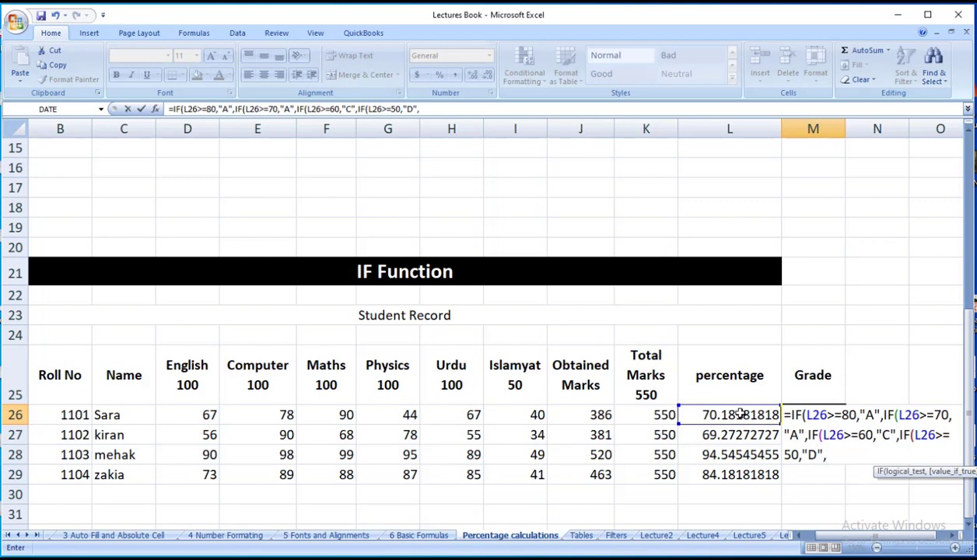
text("F")
Step: Change the result of the first IF test (L26>=80) in the M26 formula to "A+"
click(874, 414)
key(BackSpace)
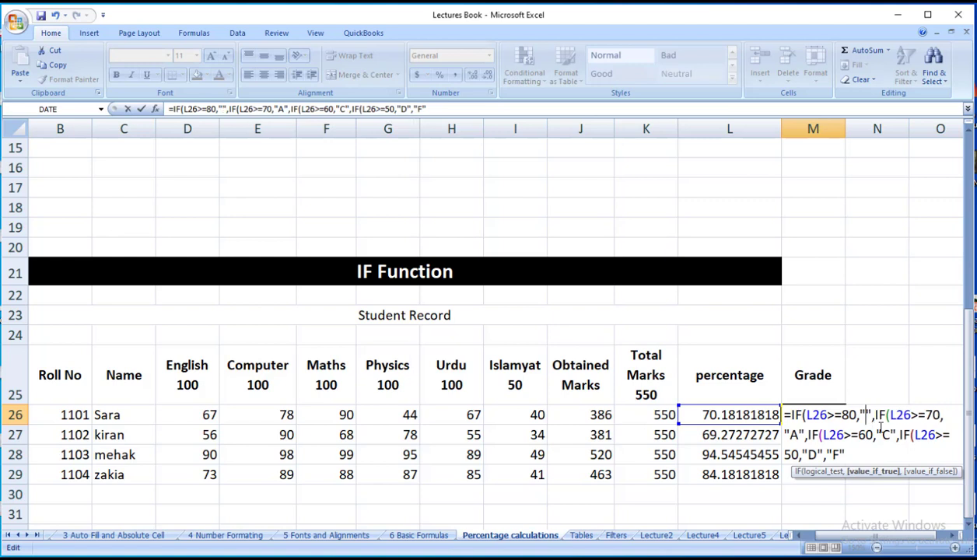
text(A)
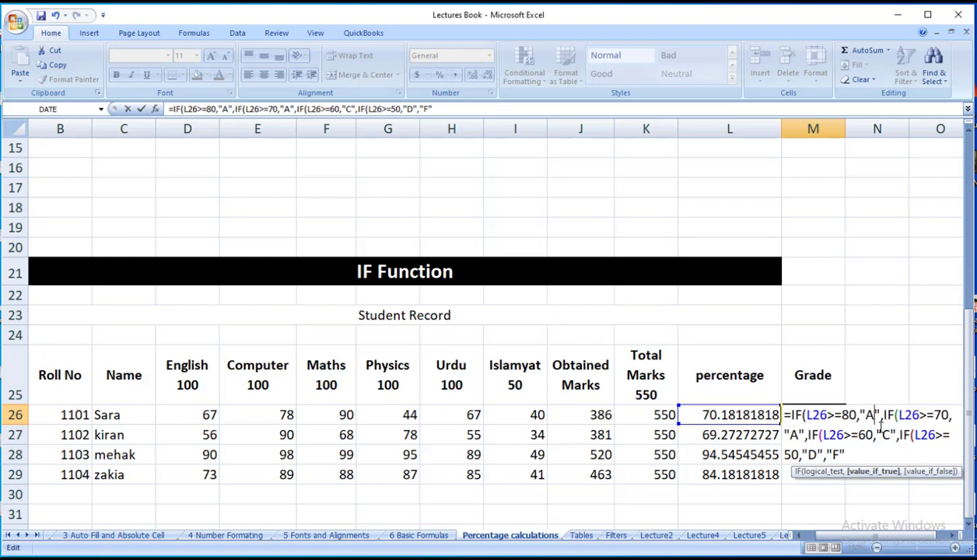
text(+)
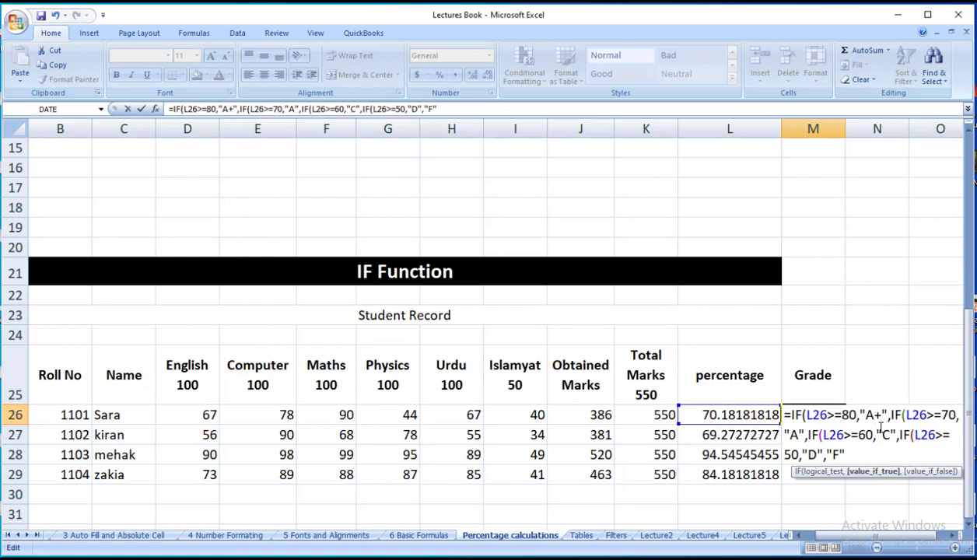
Step: Close the nested IF parentheses and enter the M26 formula, accepting the proposed formula correction
click(852, 450)
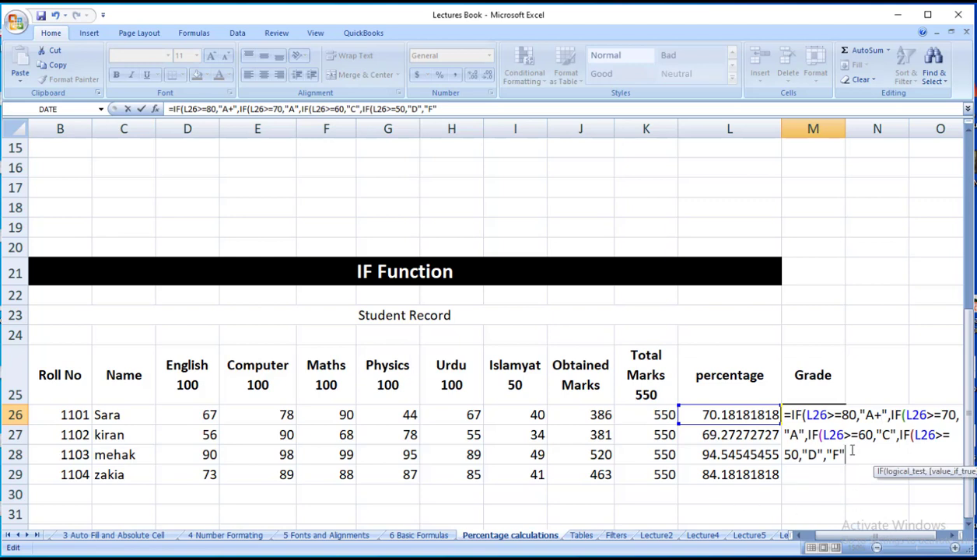
text())))
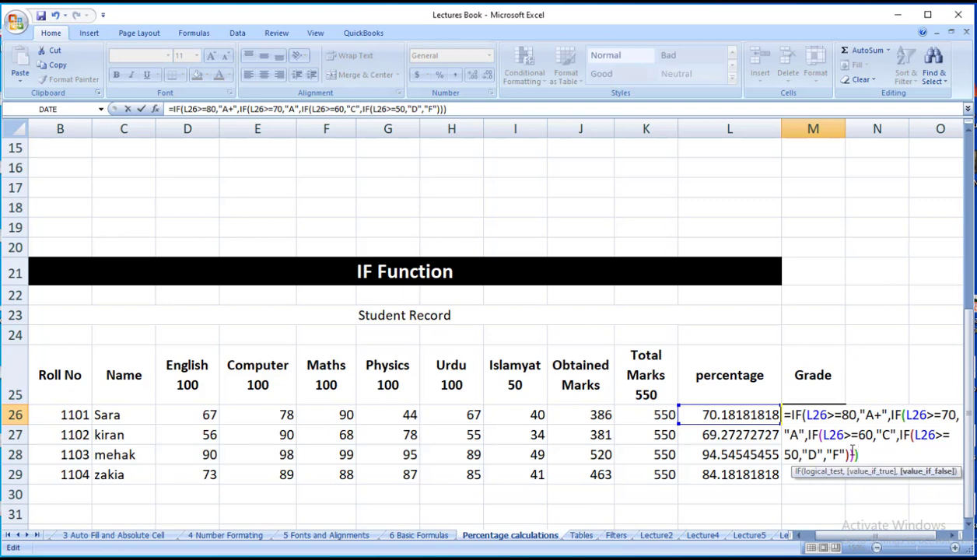
key(Return)
click(496, 344)
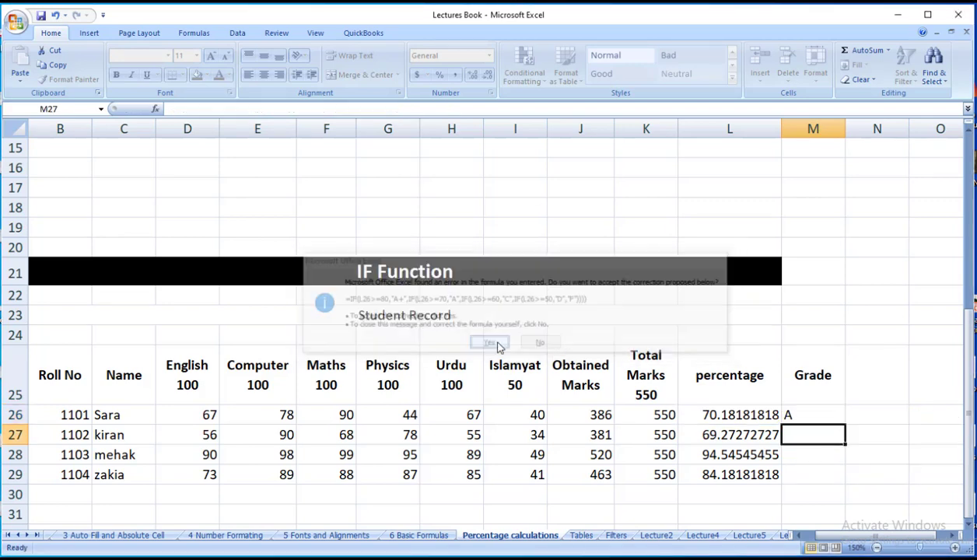
click(816, 509)
click(804, 415)
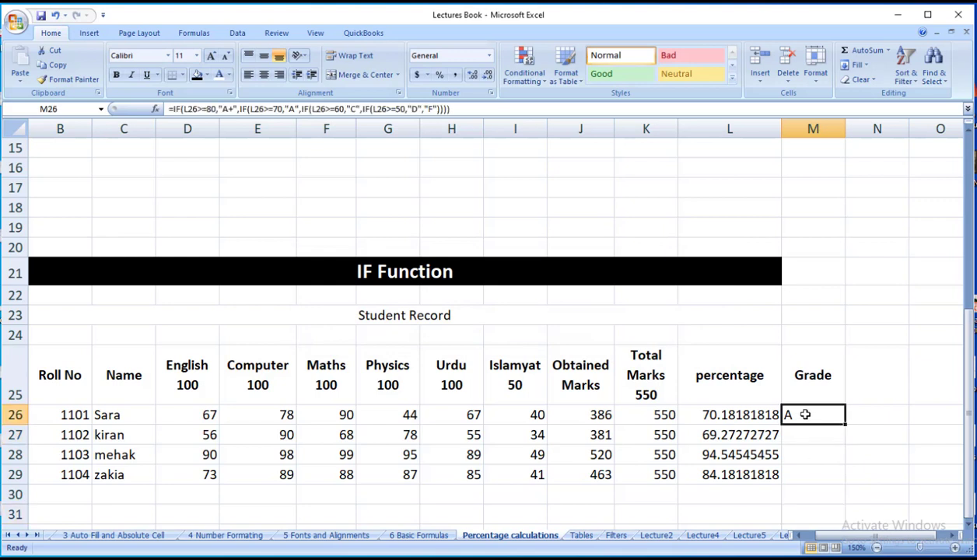
click(855, 468)
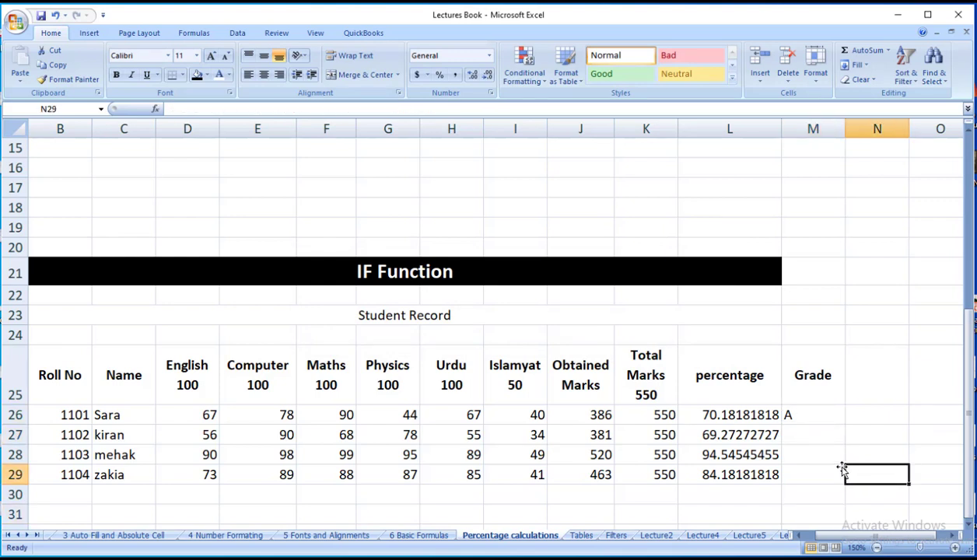
Step: Copy the formula text from M26 into C16, merged and centered across C16:K16
click(805, 414)
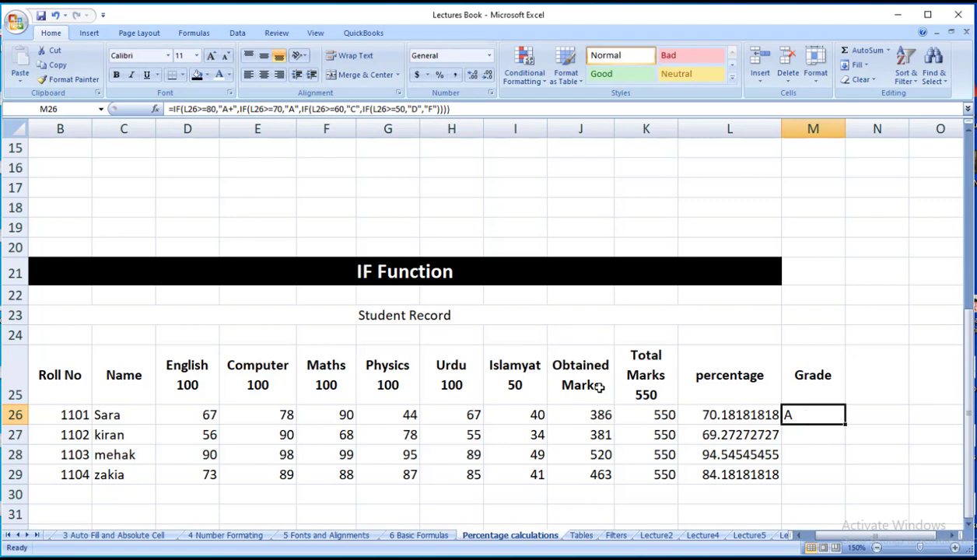
drag(451, 109, 160, 107)
key(ctrl+c)
key(ctrl+z)
click(139, 165)
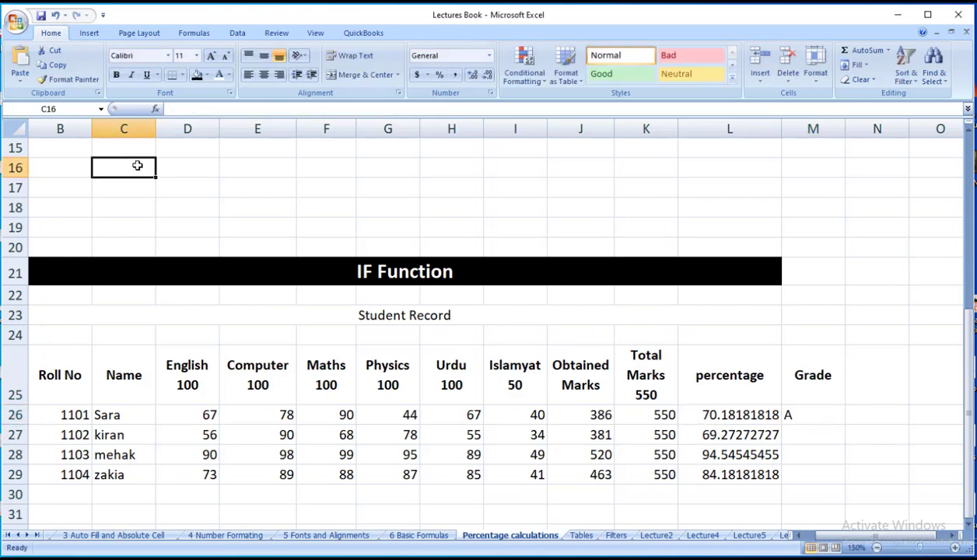
key(ctrl+v)
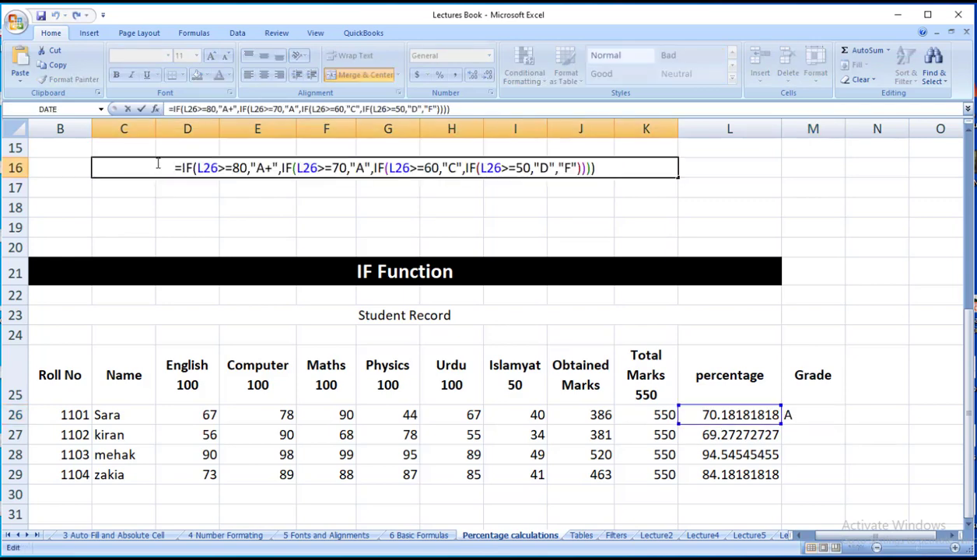
key(Return)
Step: Make the merged cell C16:K16 bold and enlarge its font size to 28
click(146, 161)
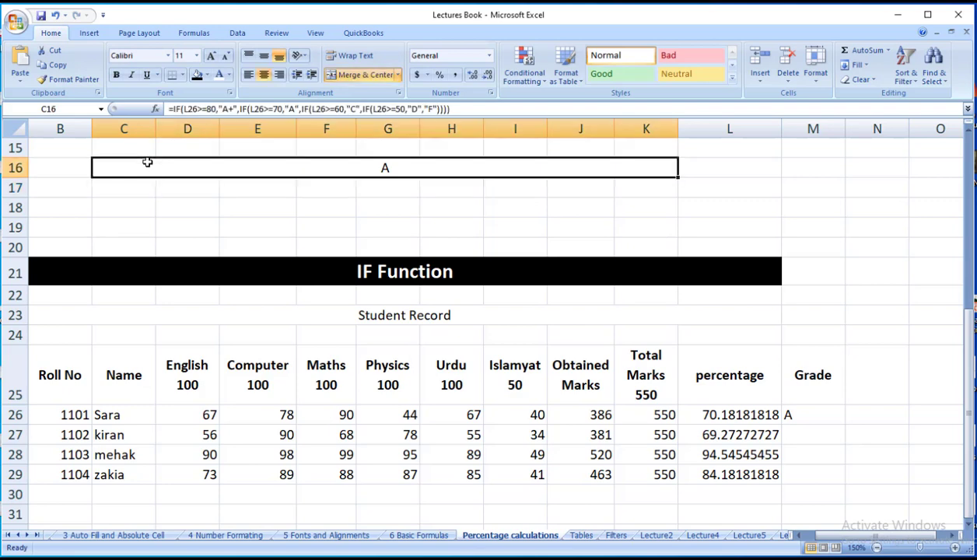
click(210, 59)
click(211, 58)
click(211, 58)
click(211, 58)
click(211, 58)
click(211, 58)
click(210, 58)
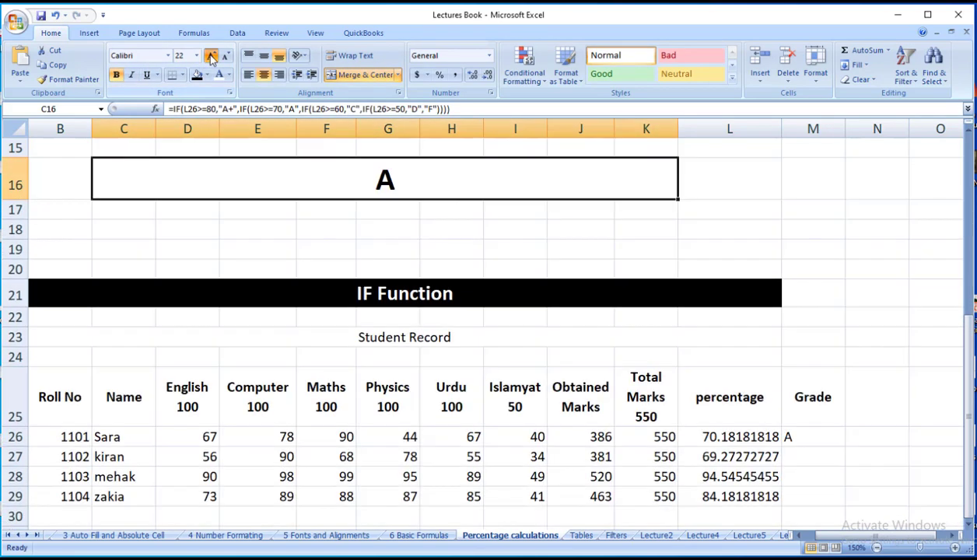
click(211, 58)
click(211, 58)
Step: Display the enlarged formula in C16 to examine its nested IF conditions and compare it with the one in M26
double_click(400, 182)
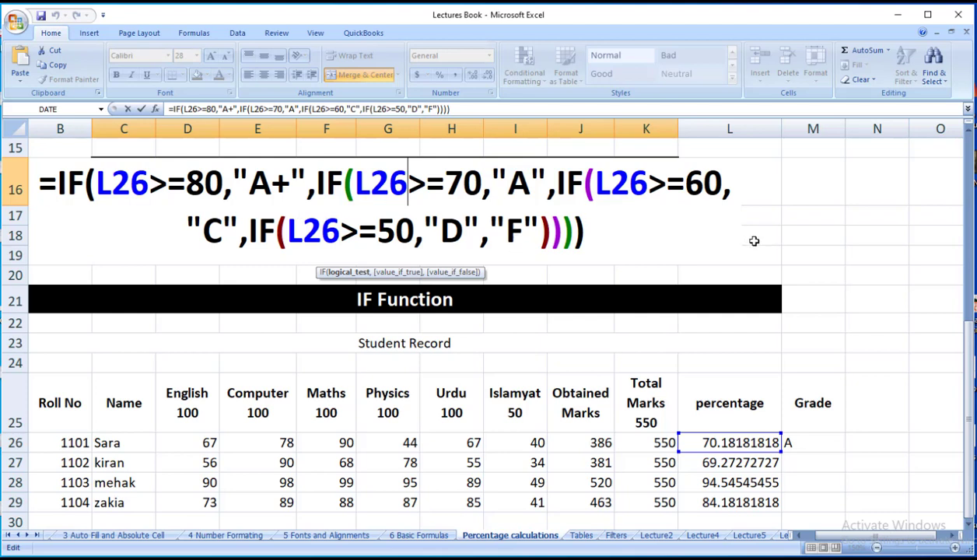
click(636, 235)
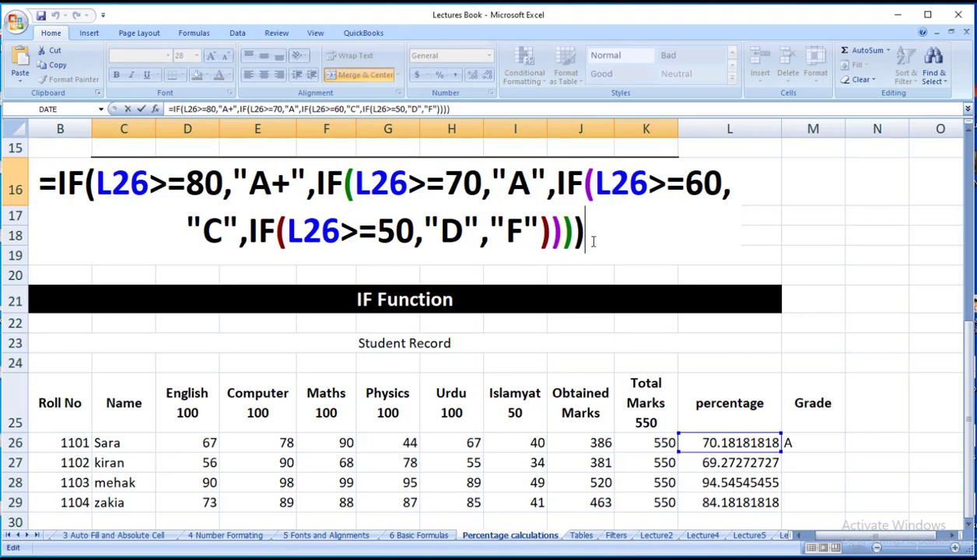
key(Return)
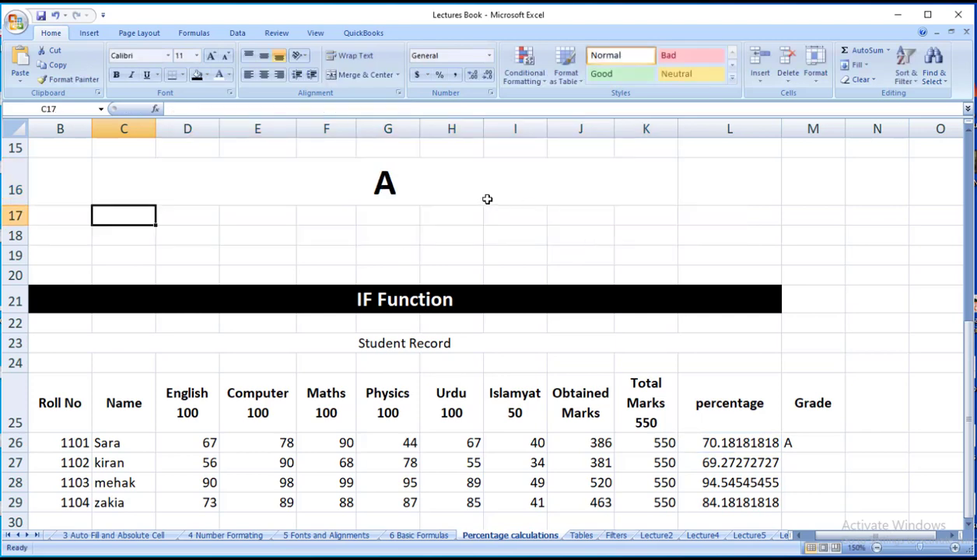
click(440, 194)
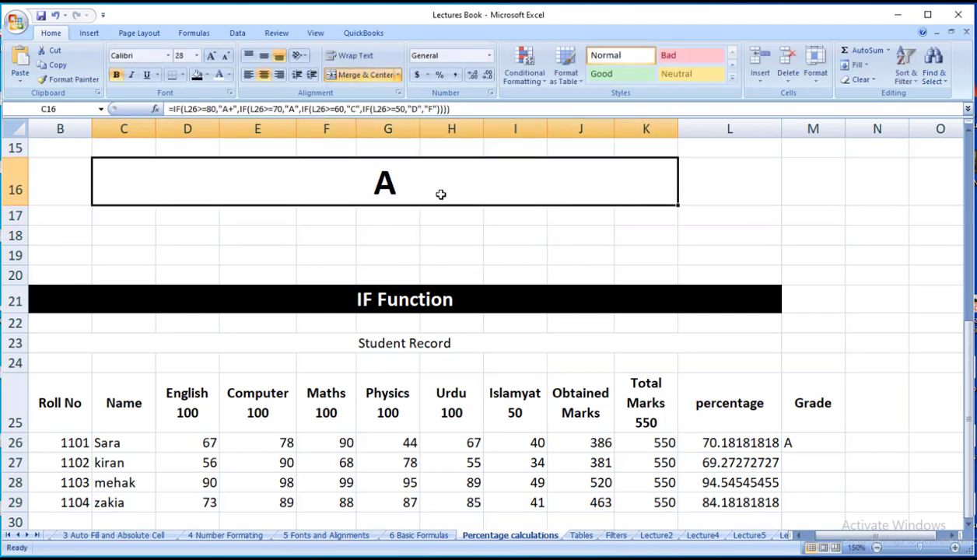
click(802, 444)
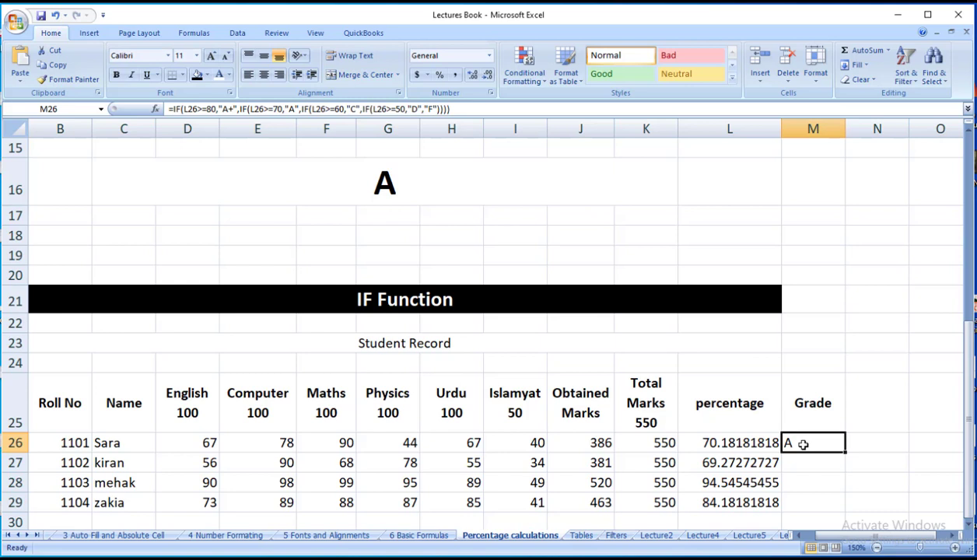
click(487, 185)
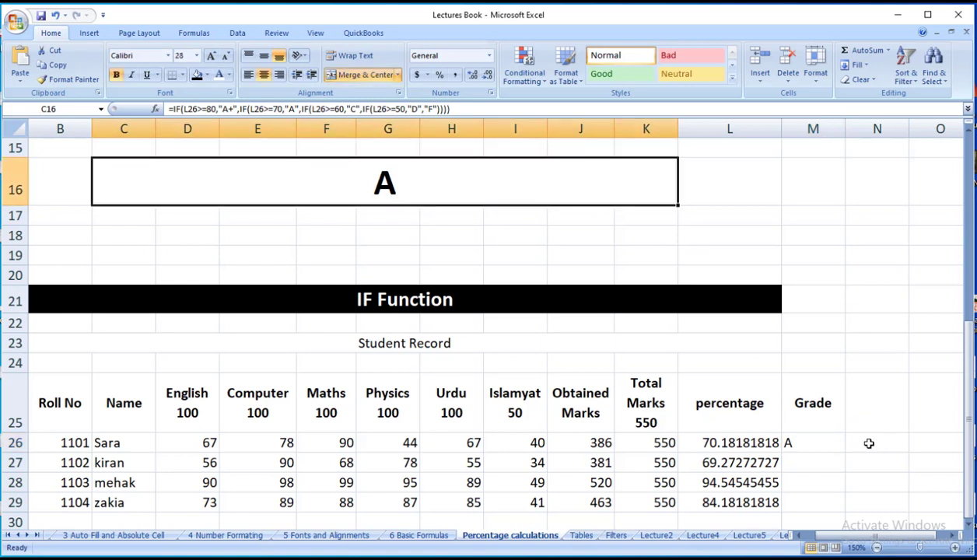
Step: Fill the grade formula from M26 down through M29 for the remaining students
click(806, 443)
drag(968, 467, 972, 462)
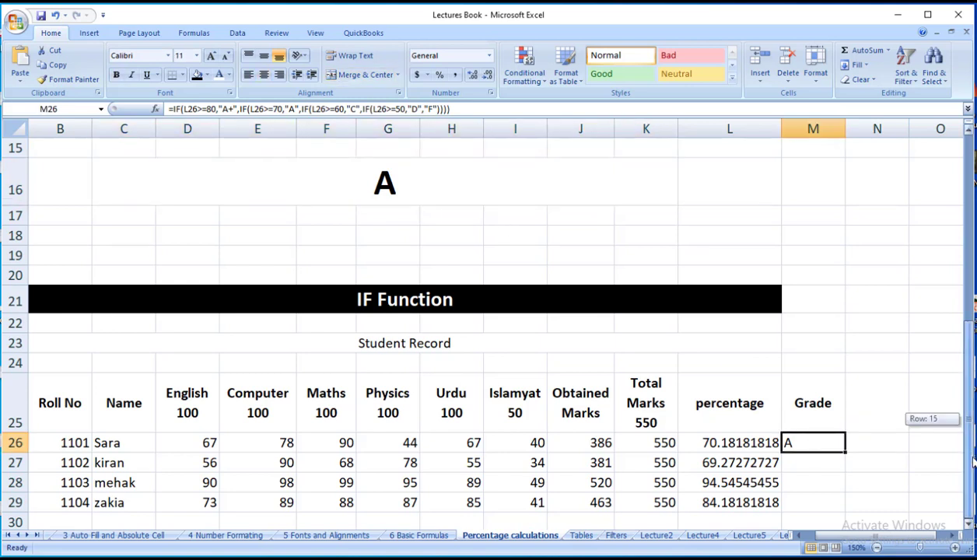
click(822, 463)
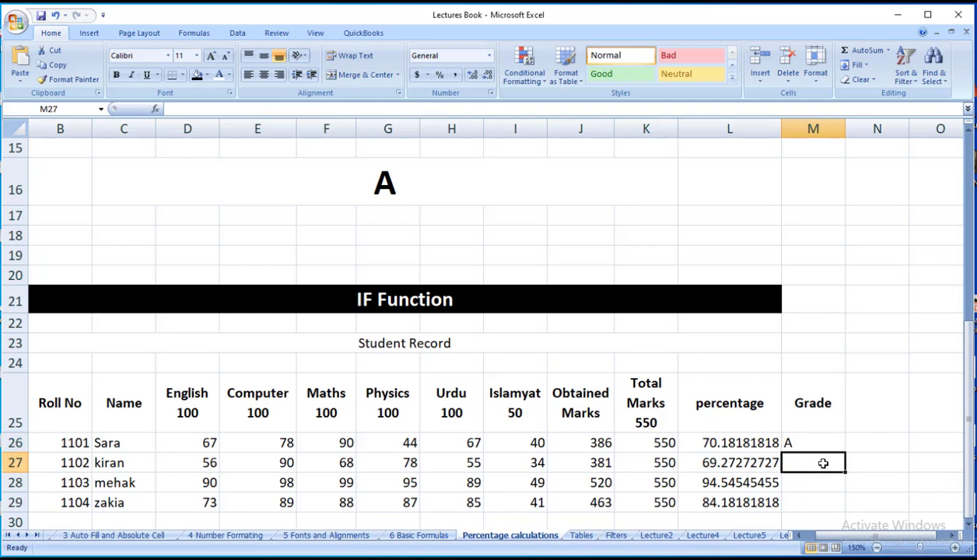
click(819, 444)
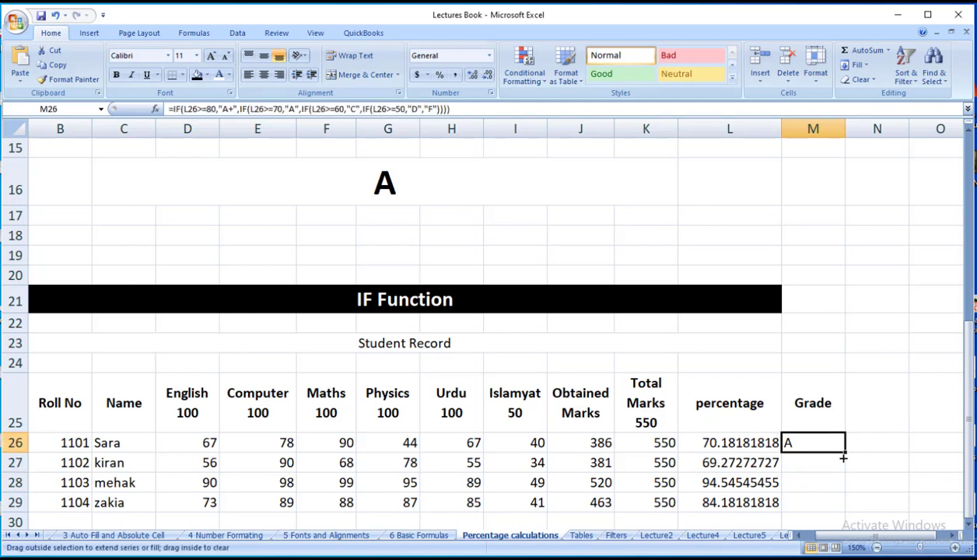
drag(843, 458, 840, 505)
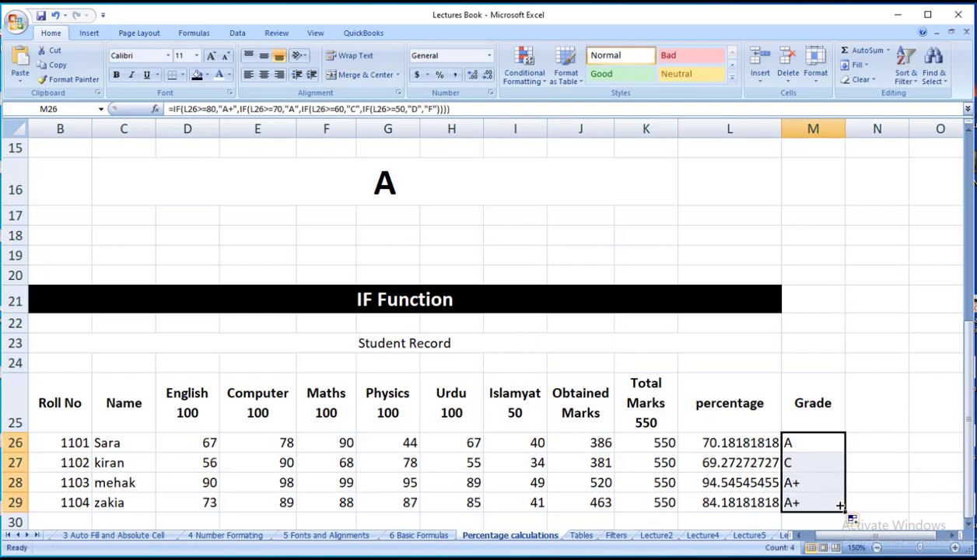
click(869, 438)
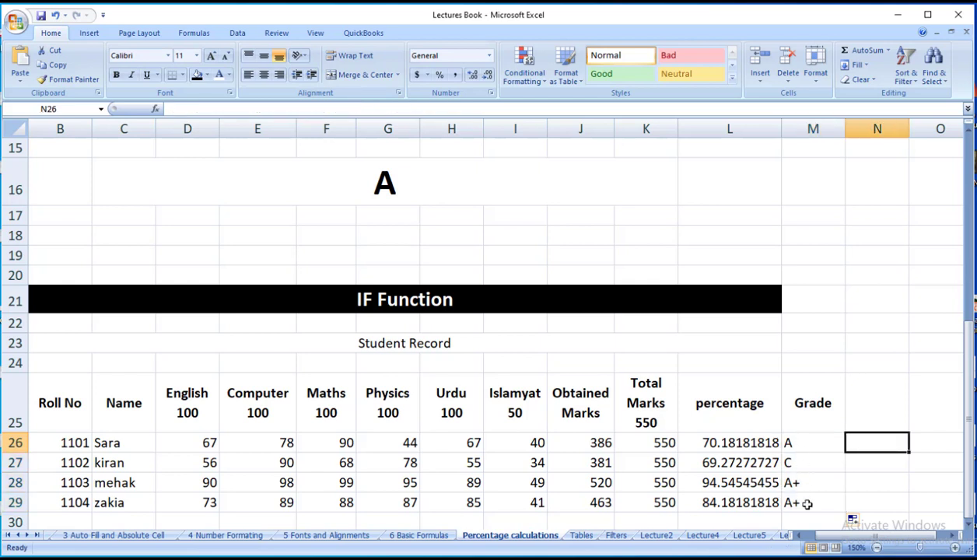
Step: Set the row 27 student's marks to English 67, Computer 23, Maths 56 and Physics 77
click(213, 465)
text(6)
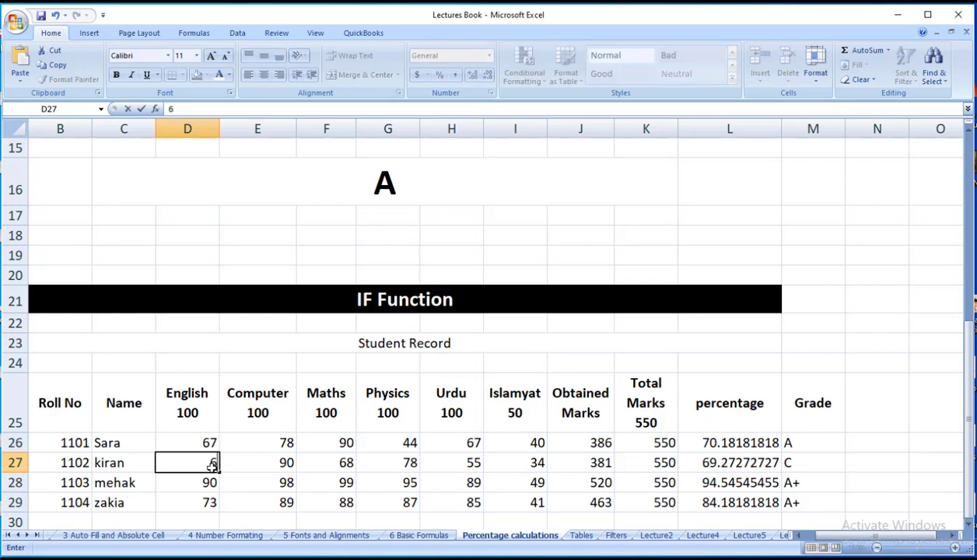
text(7)
key(Tab)
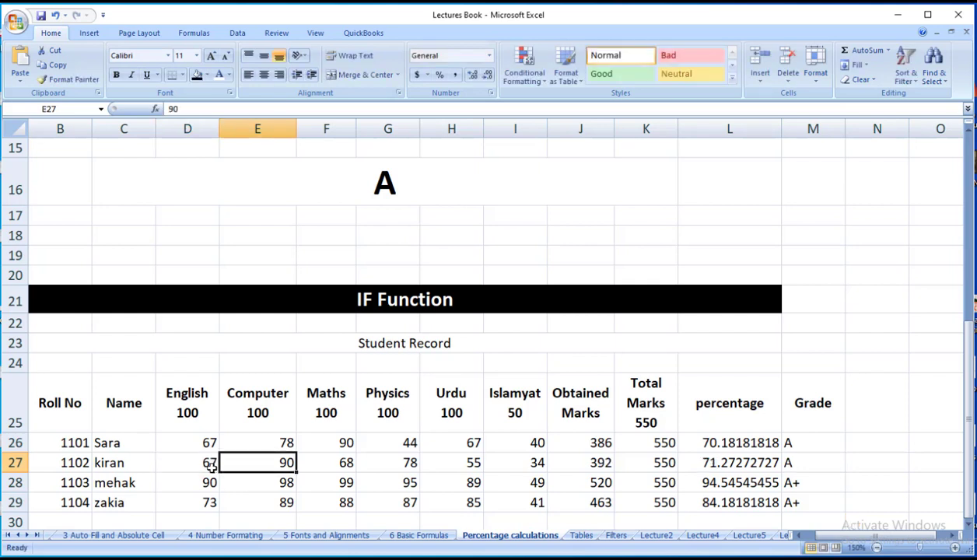
text(23)
key(Tab)
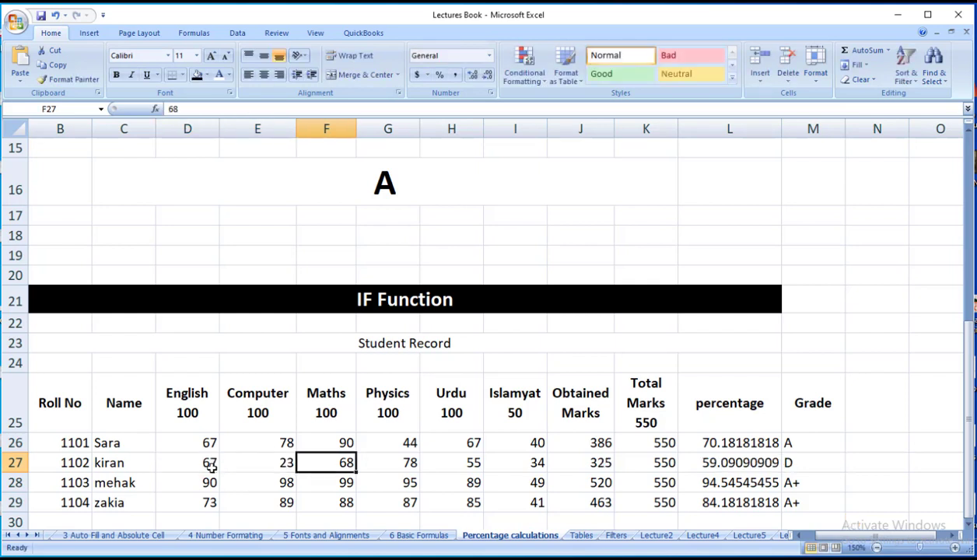
text(56)
key(Tab)
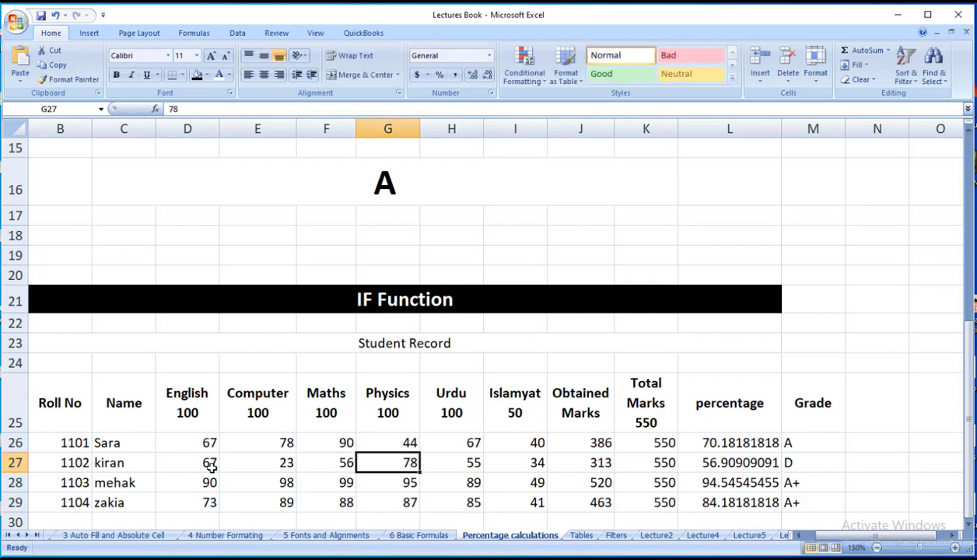
text(7)
key(Tab)
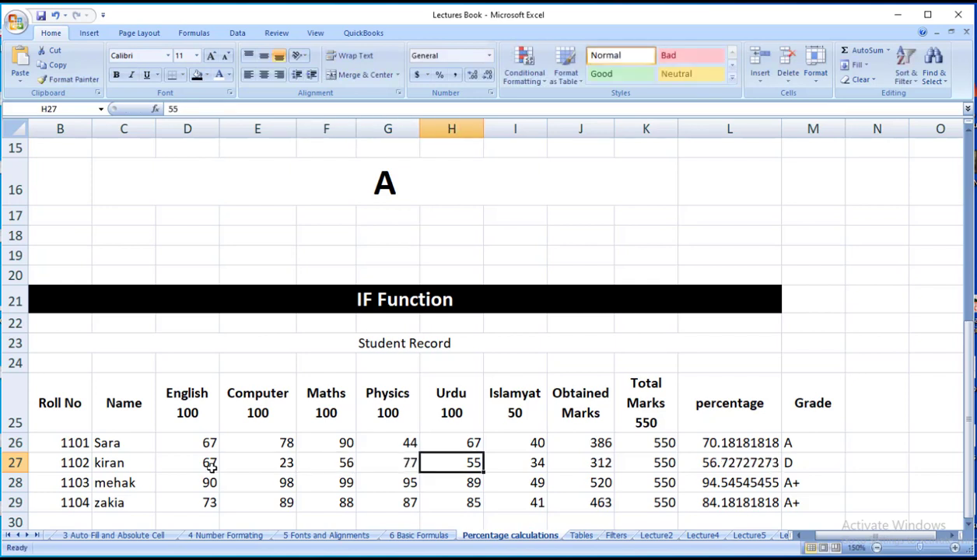
Step: Set the row 27 student's marks to Urdu 55, Physics 44 and Maths 44
text(55)
key(Tab)
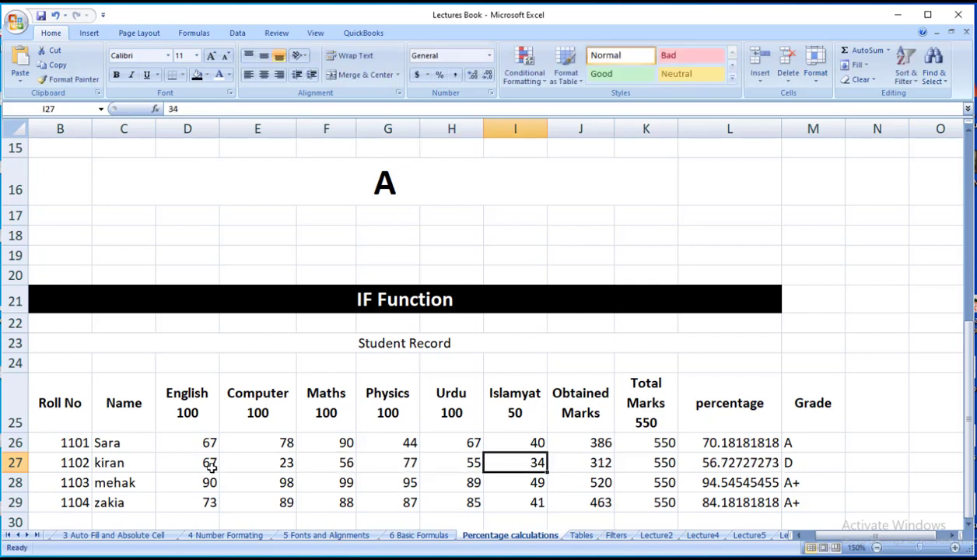
key(Left)
key(Left)
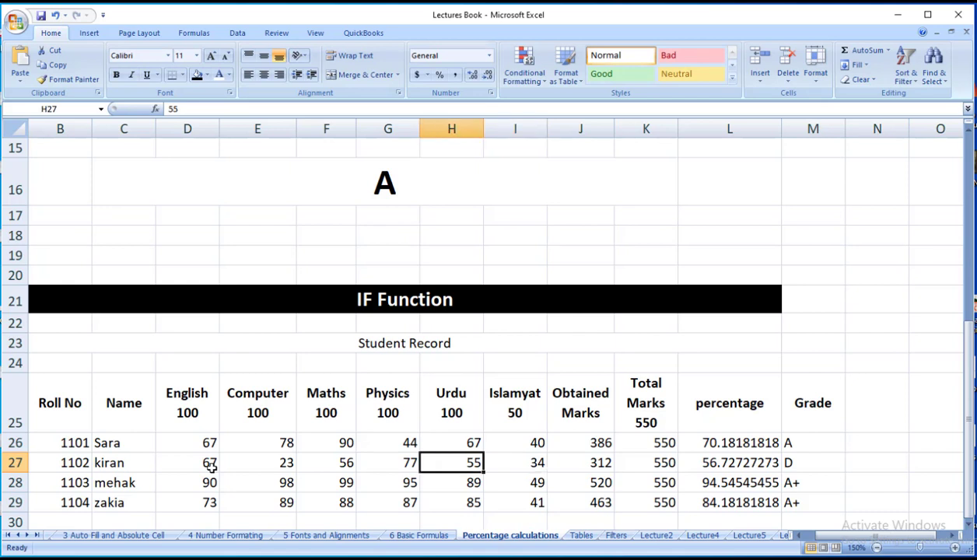
text(44)
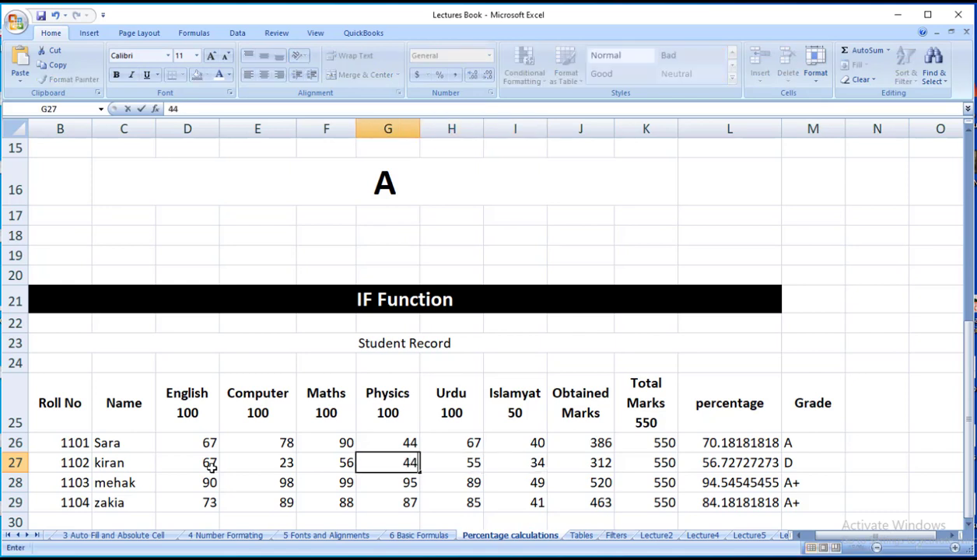
key(Tab)
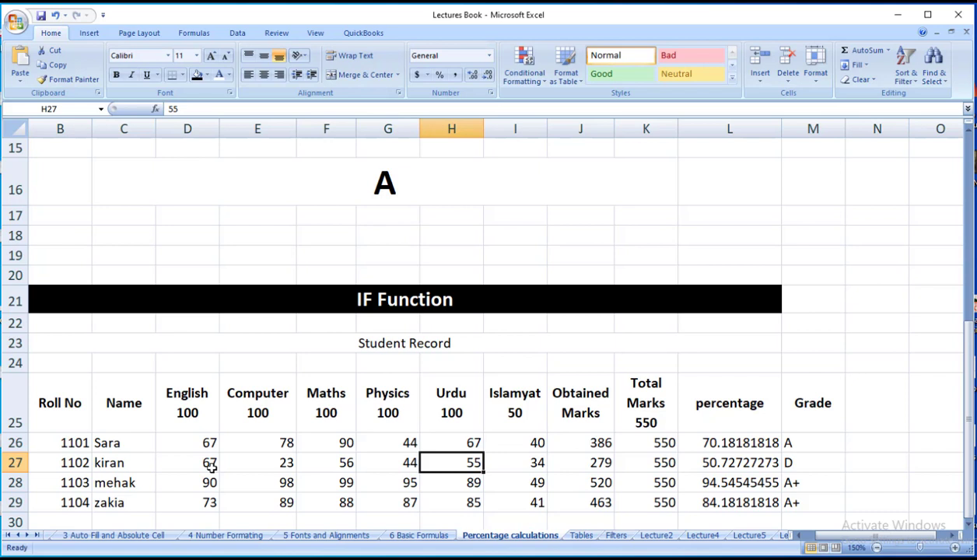
key(Left)
key(Left)
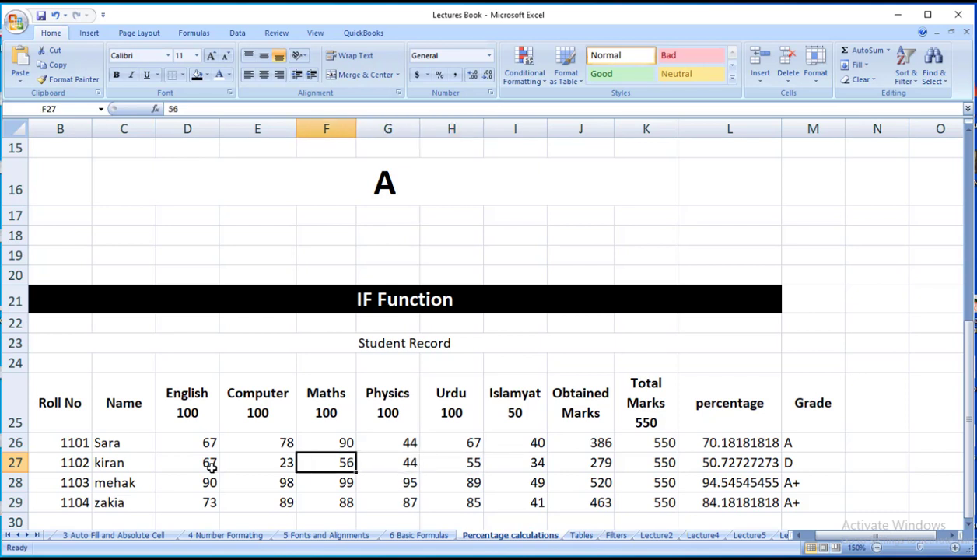
text(44)
key(Right)
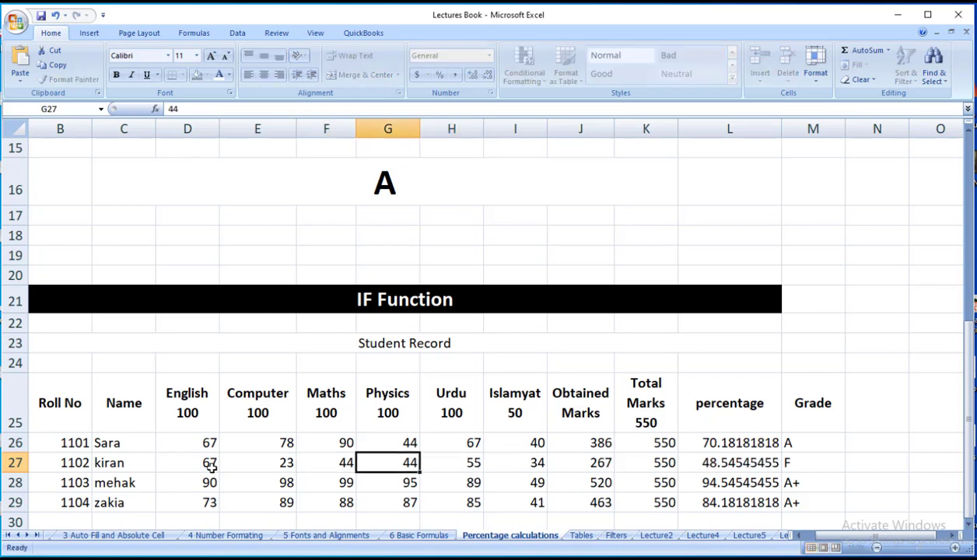
click(788, 457)
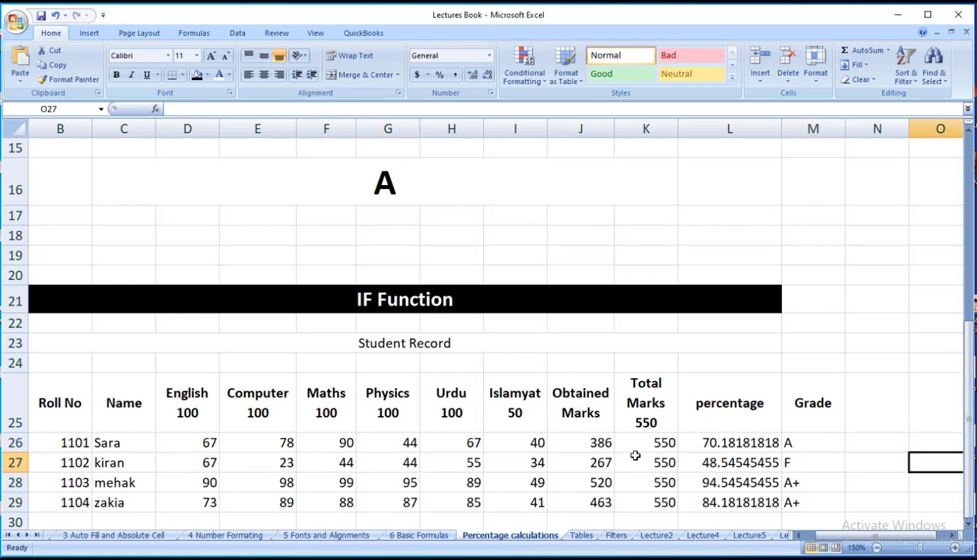
Step: Make the Student Record title in row 23 bold and fill it with yellow
click(74, 341)
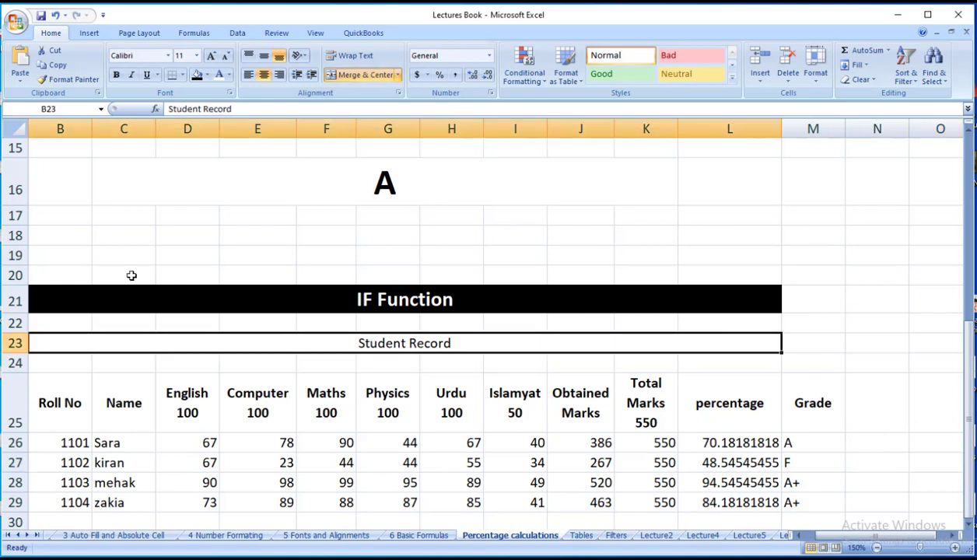
click(116, 75)
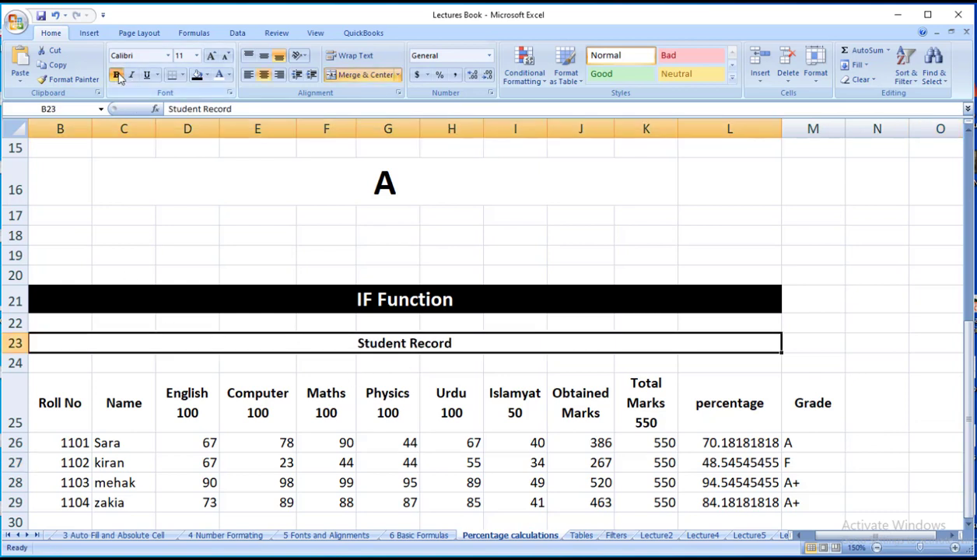
click(116, 75)
click(116, 74)
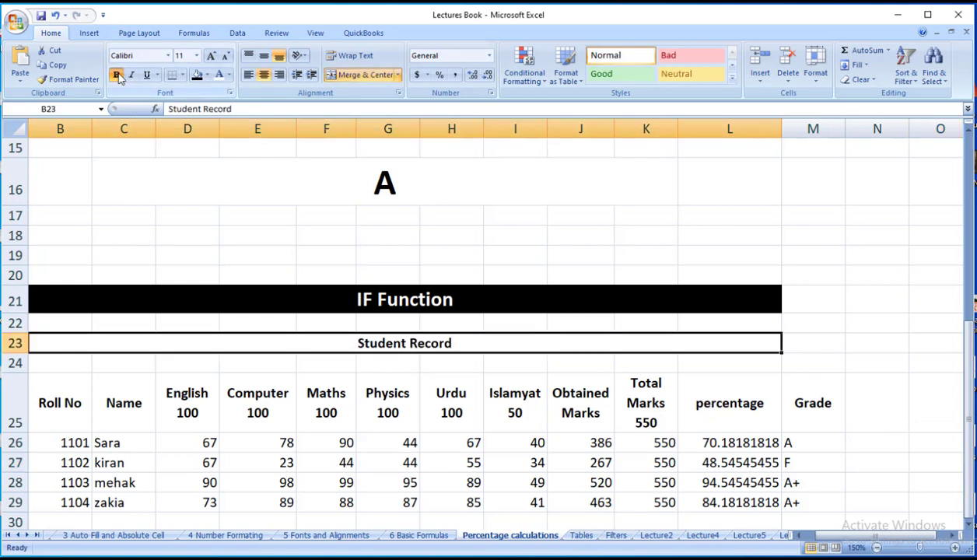
click(207, 75)
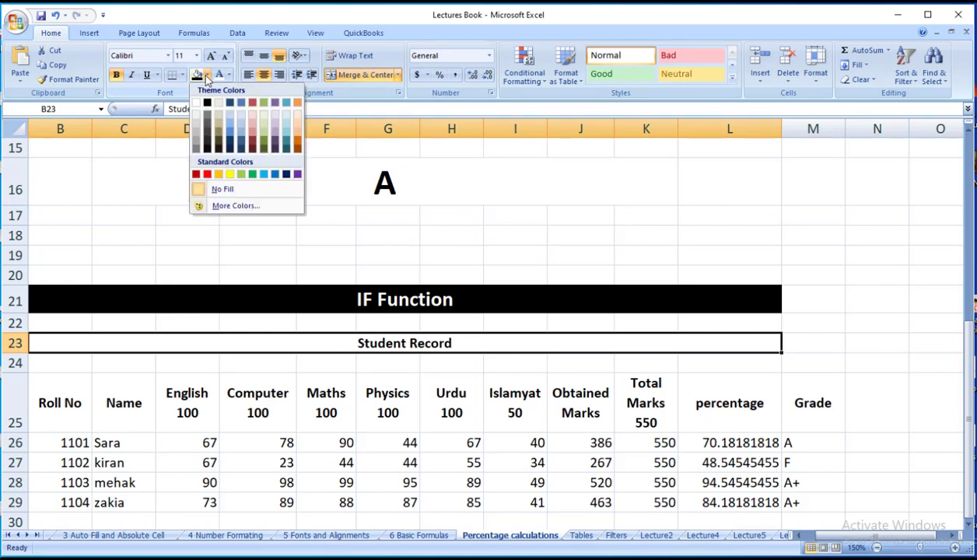
click(229, 173)
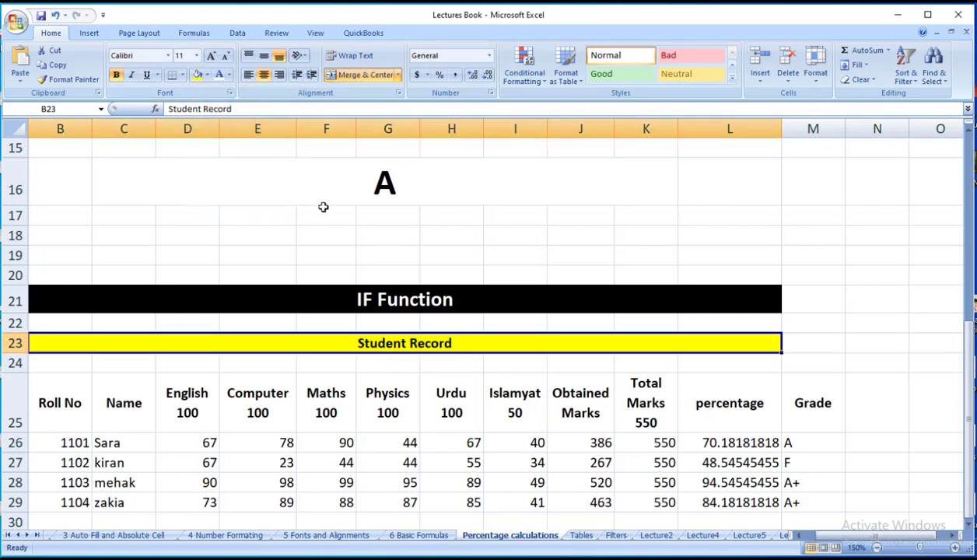
click(784, 346)
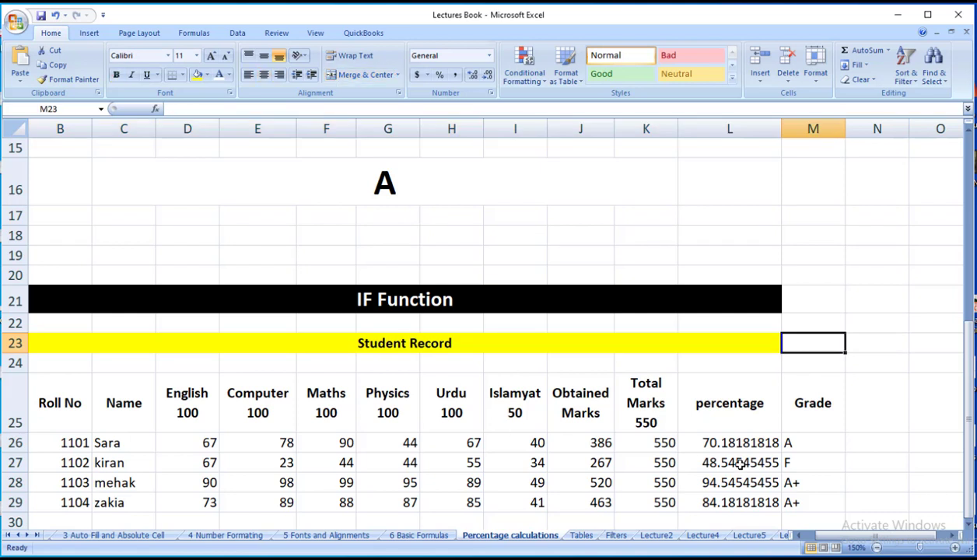
Step: Turn off text wrapping for the Grade header in M25 and rotate its text up
click(715, 403)
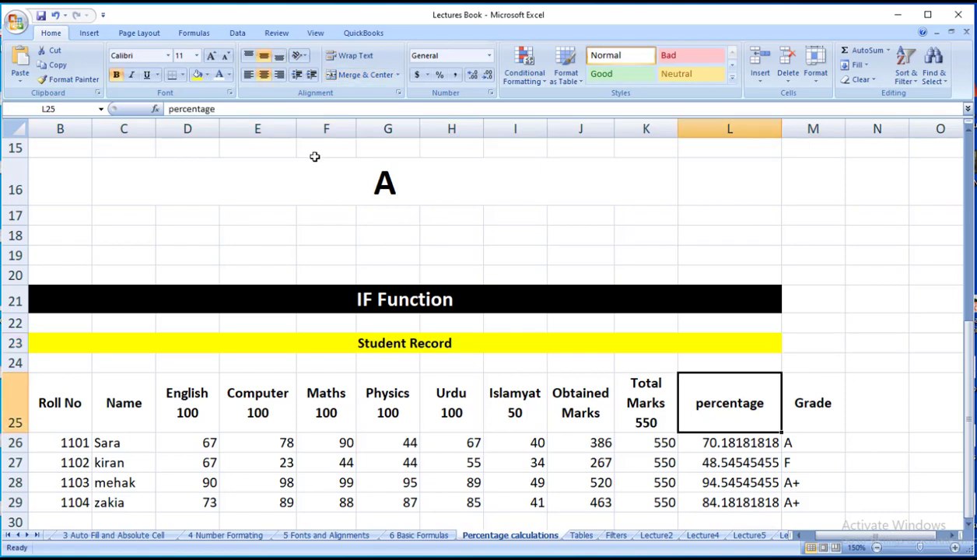
click(801, 395)
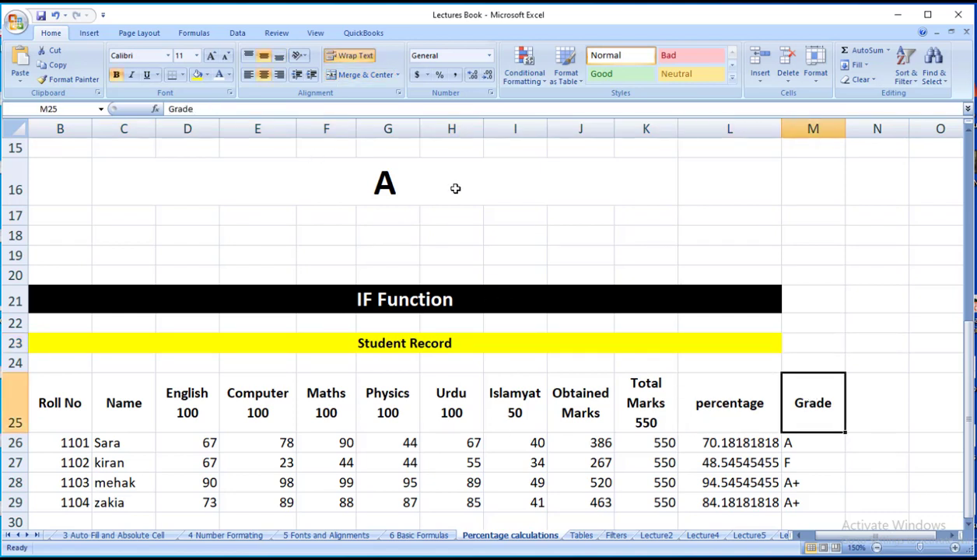
click(300, 56)
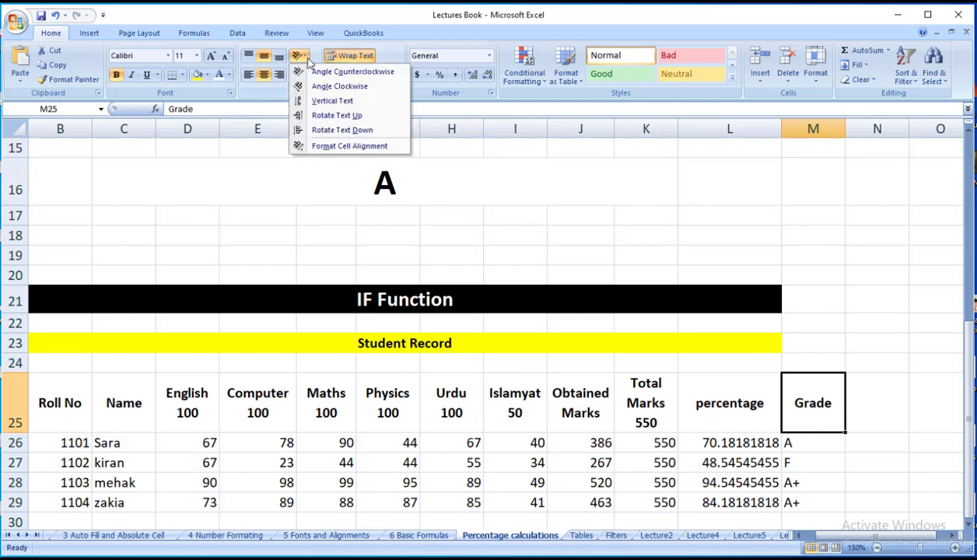
click(325, 101)
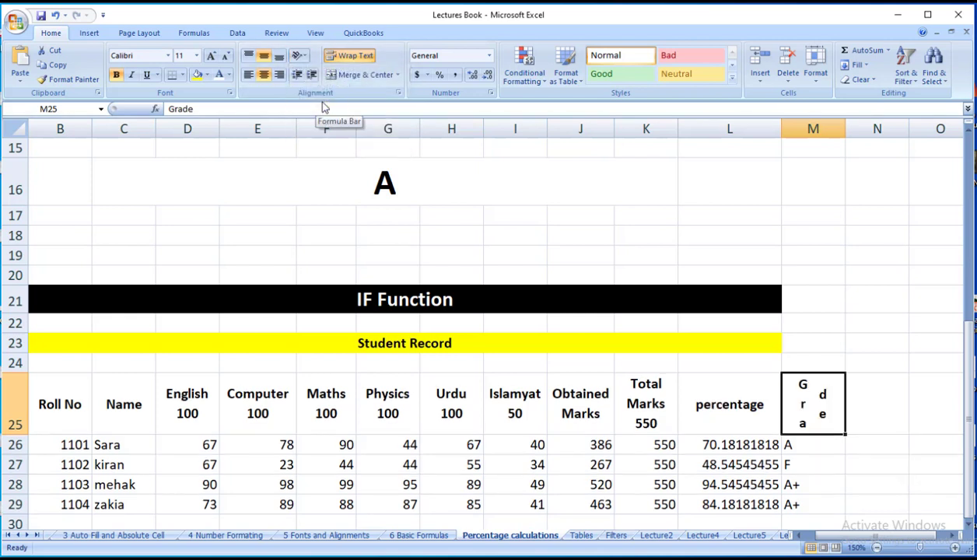
click(354, 59)
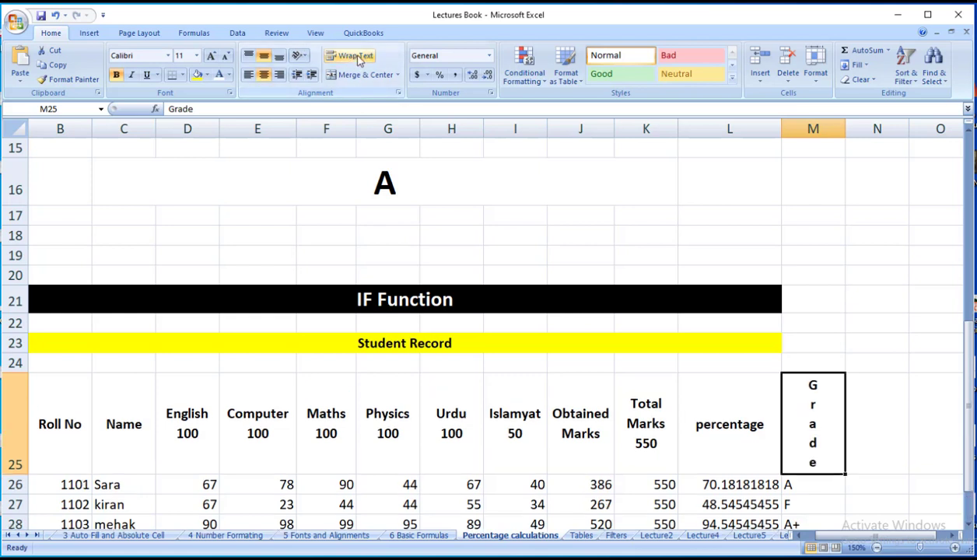
click(357, 62)
click(357, 61)
click(300, 56)
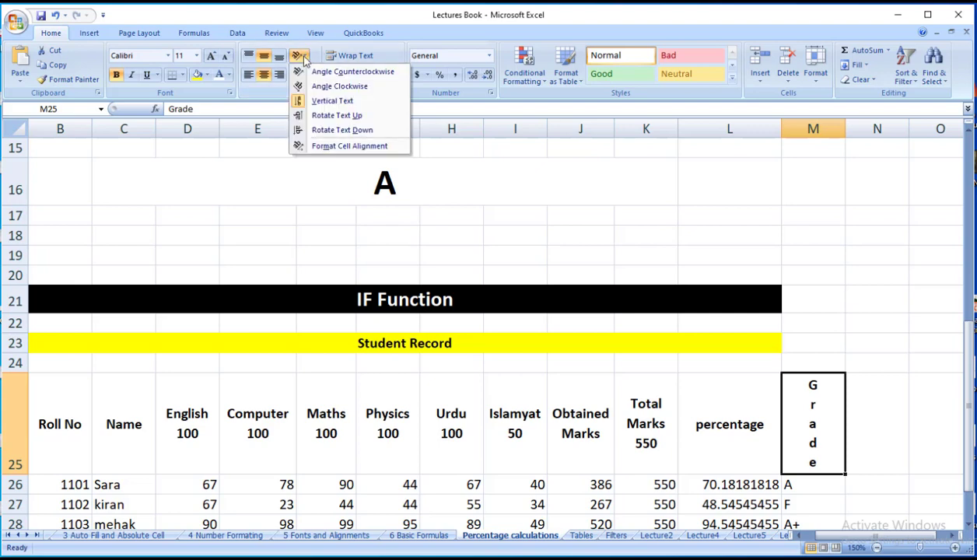
click(322, 118)
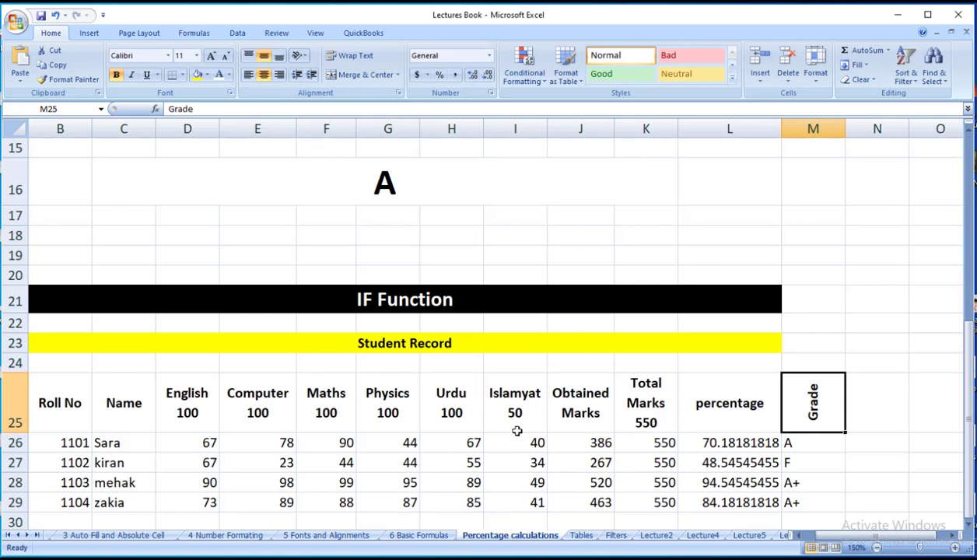
Step: Rotate the Obtained Marks header in J25 up and turn off its text wrapping
click(585, 412)
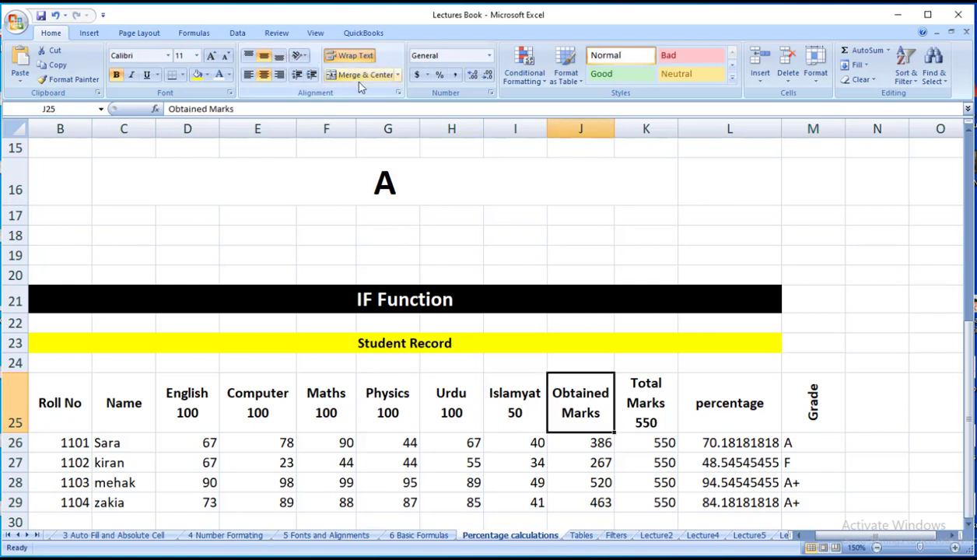
click(298, 55)
click(377, 110)
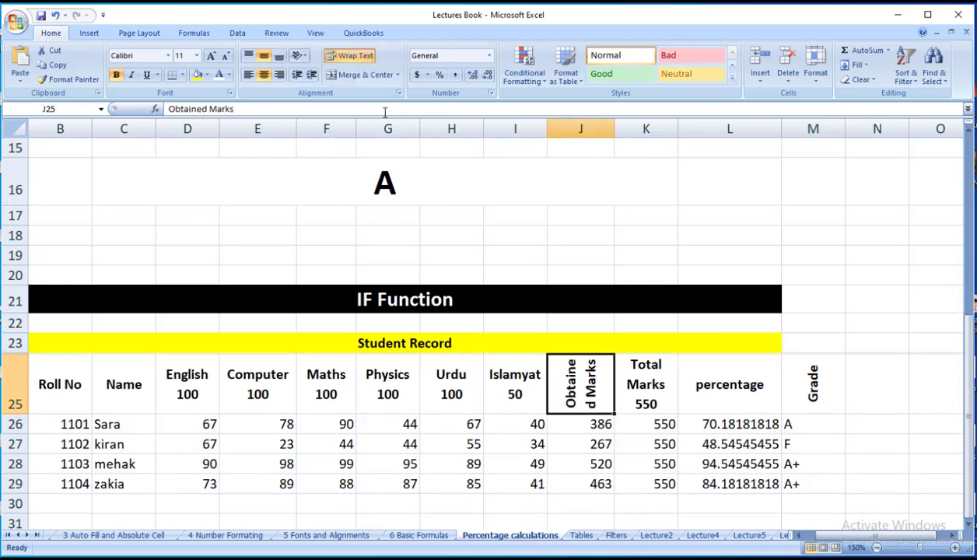
click(366, 60)
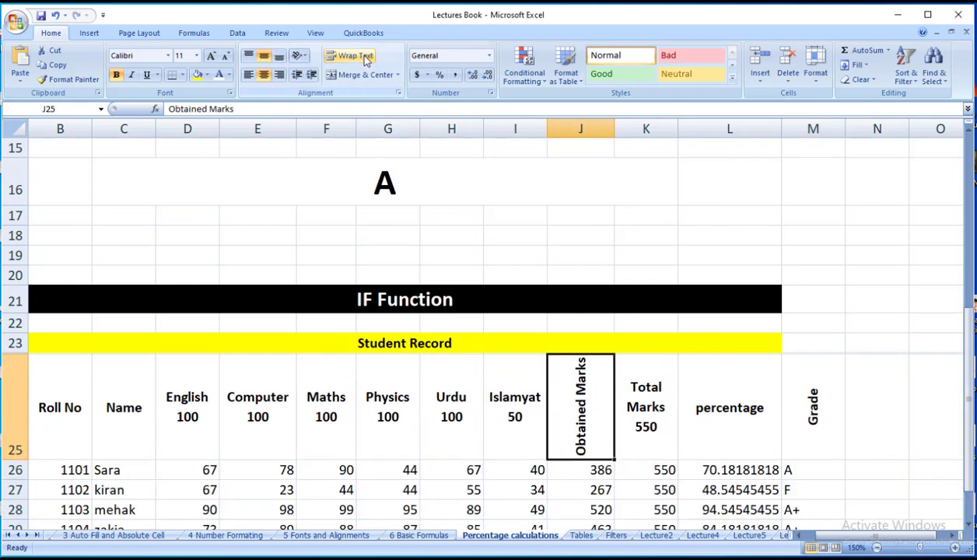
click(894, 269)
Step: Set the font size of the header row B25:M25 to 12
scroll(970, 446, down, 1)
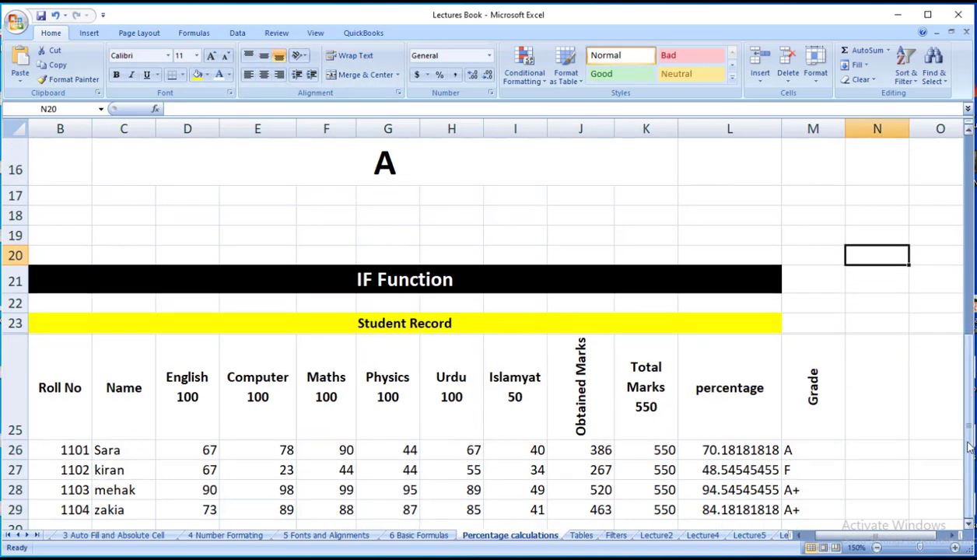
click(59, 388)
drag(59, 389, 827, 391)
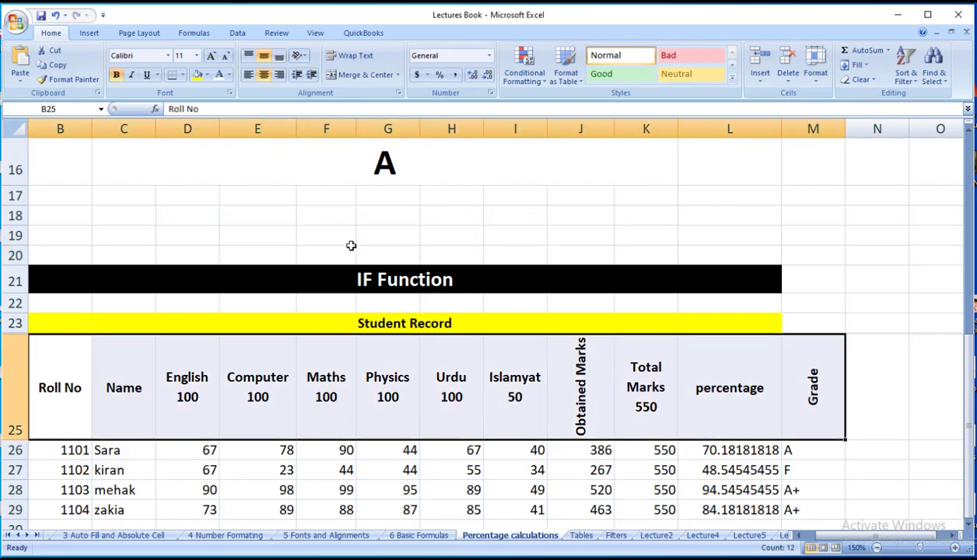
click(197, 56)
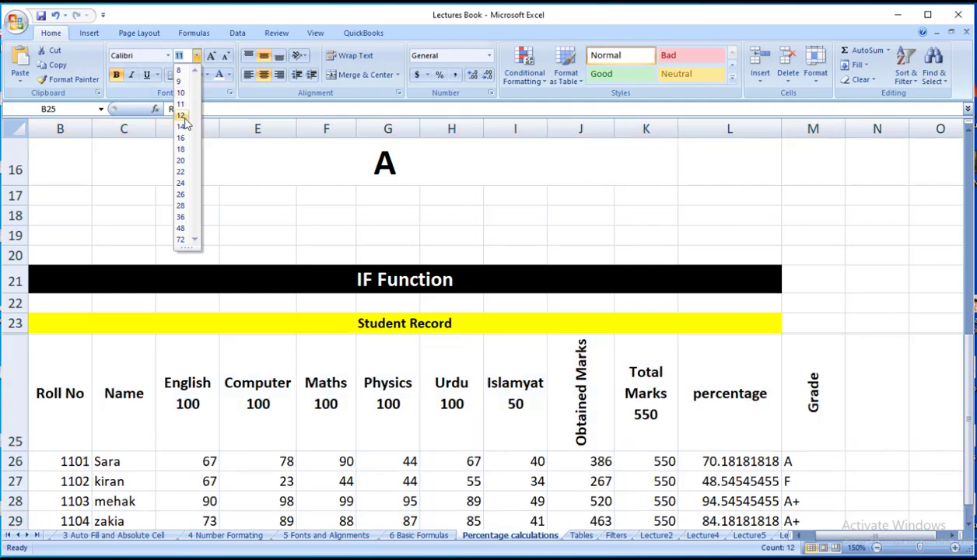
click(183, 118)
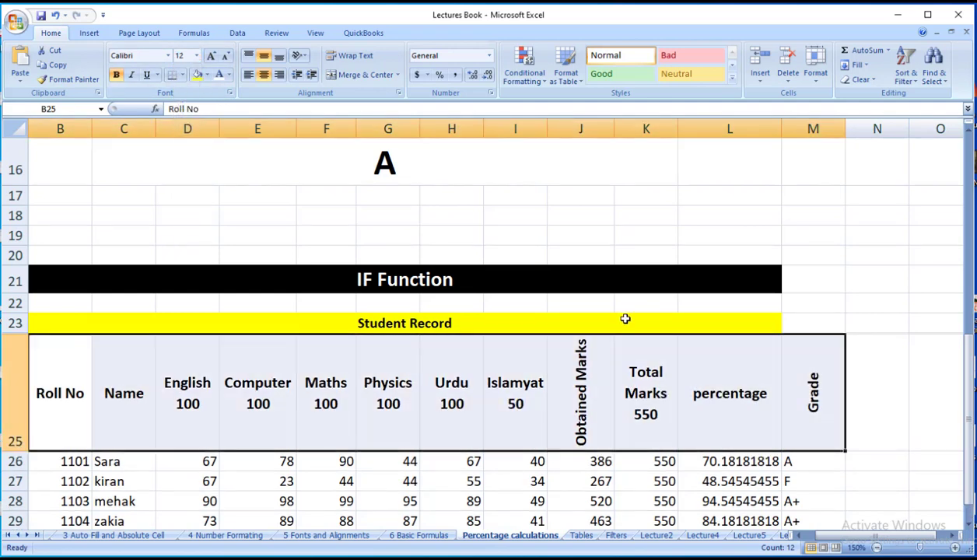
Step: Fill M23 with yellow and M21 with black to extend both title bands over the Grade column
click(968, 524)
click(968, 525)
click(968, 525)
click(968, 525)
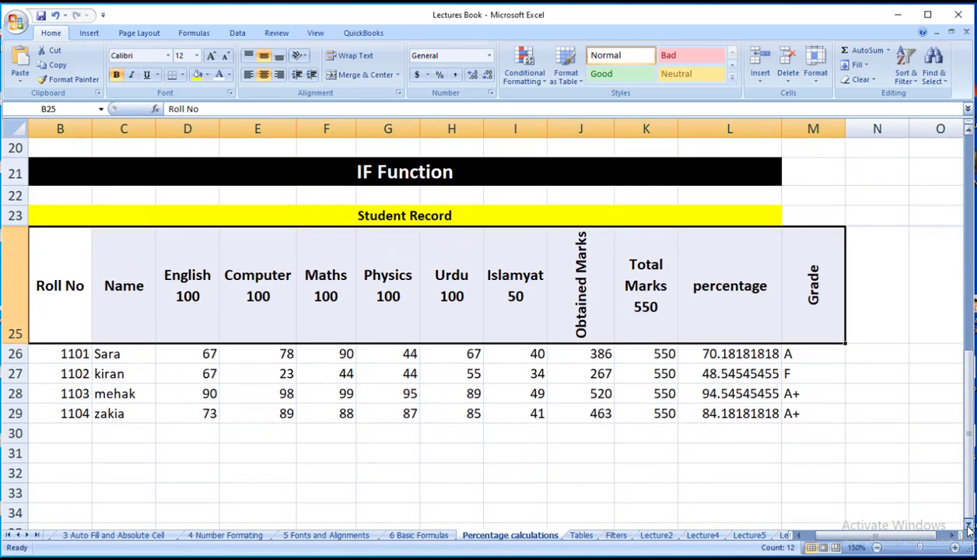
click(782, 466)
click(808, 209)
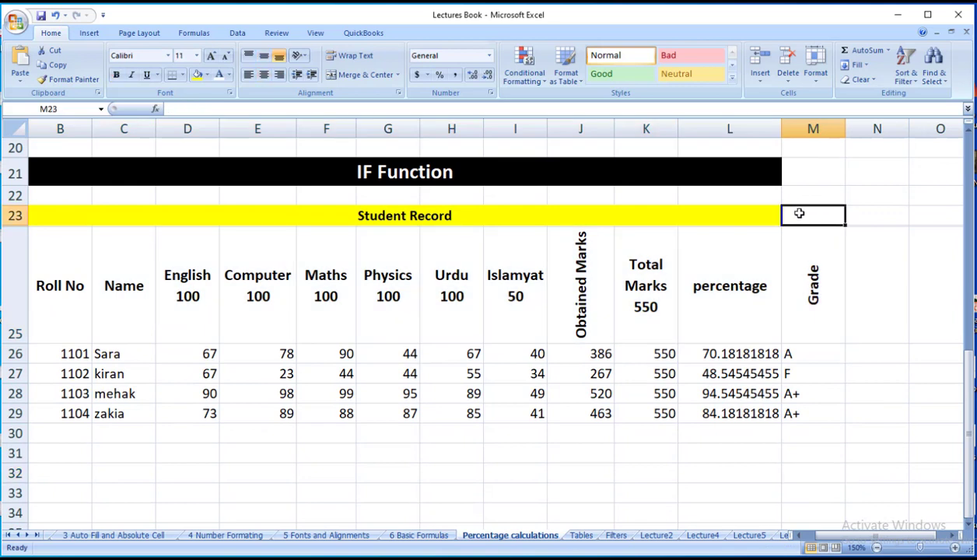
click(197, 75)
click(812, 172)
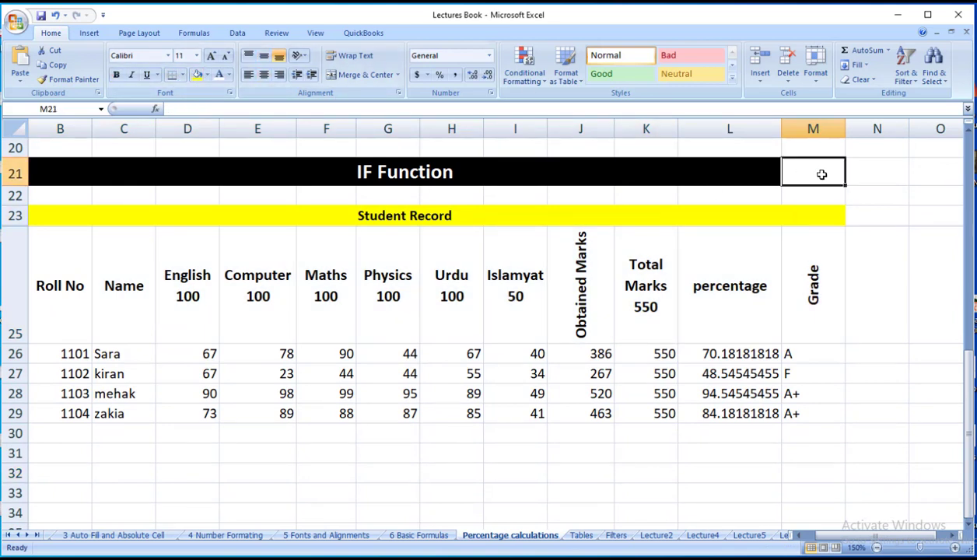
click(207, 74)
click(207, 101)
click(904, 372)
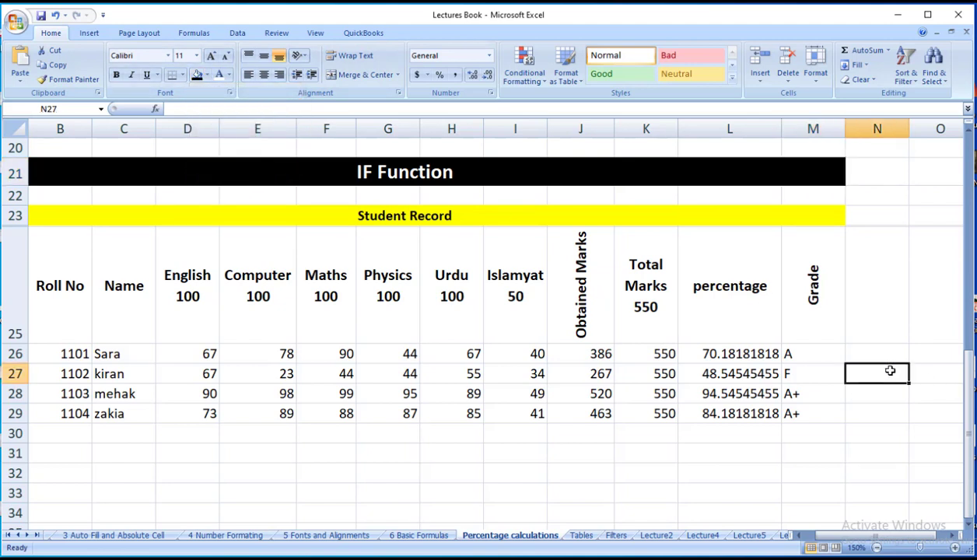
Step: Center the student data horizontally in the range B26:M30
drag(48, 352, 800, 426)
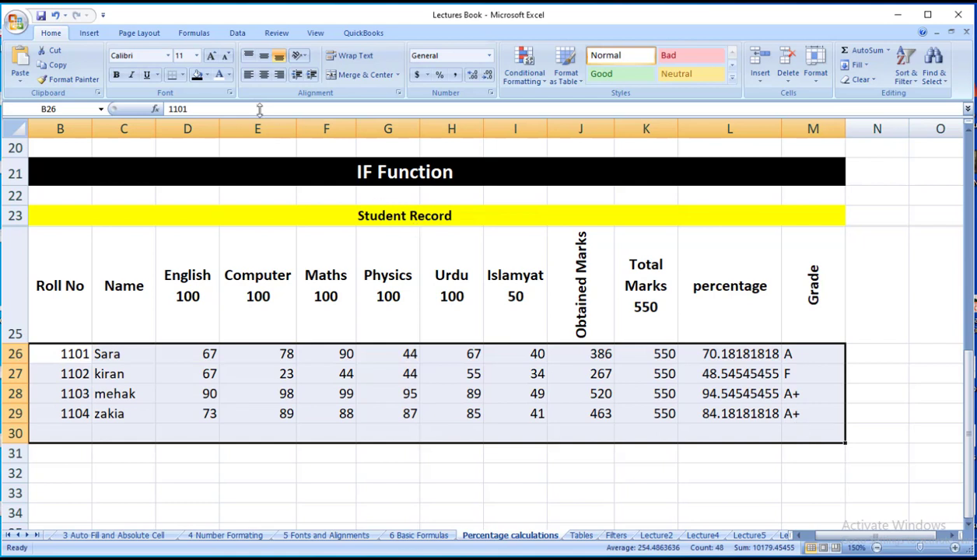
click(263, 75)
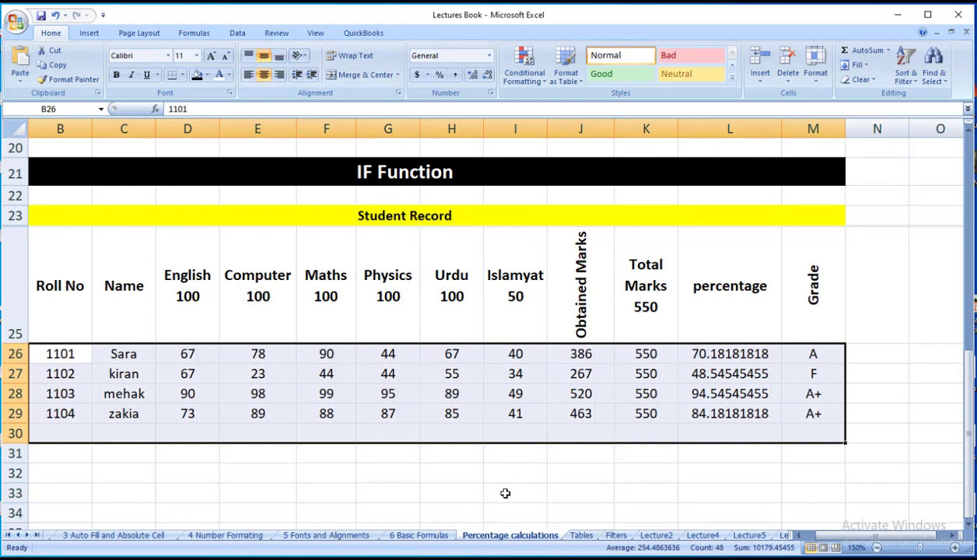
click(504, 493)
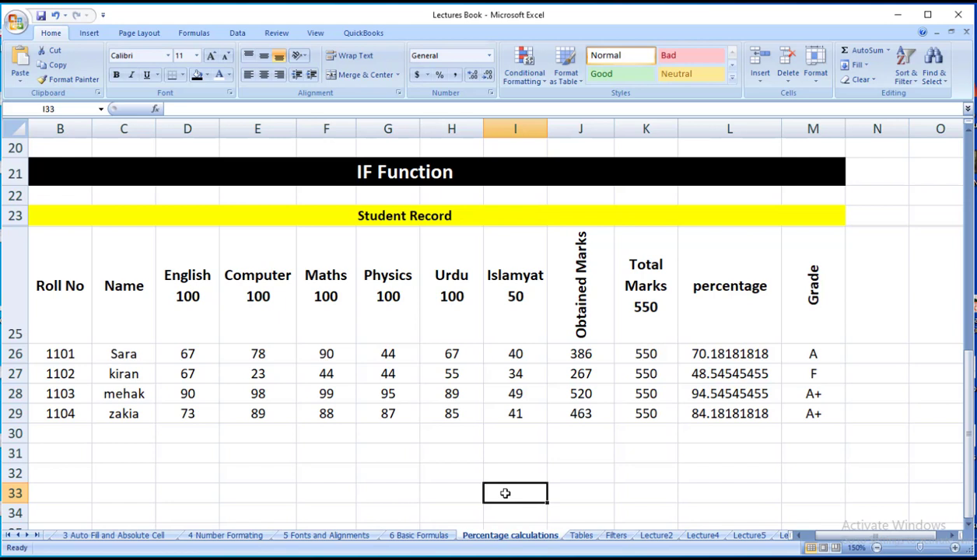
click(863, 305)
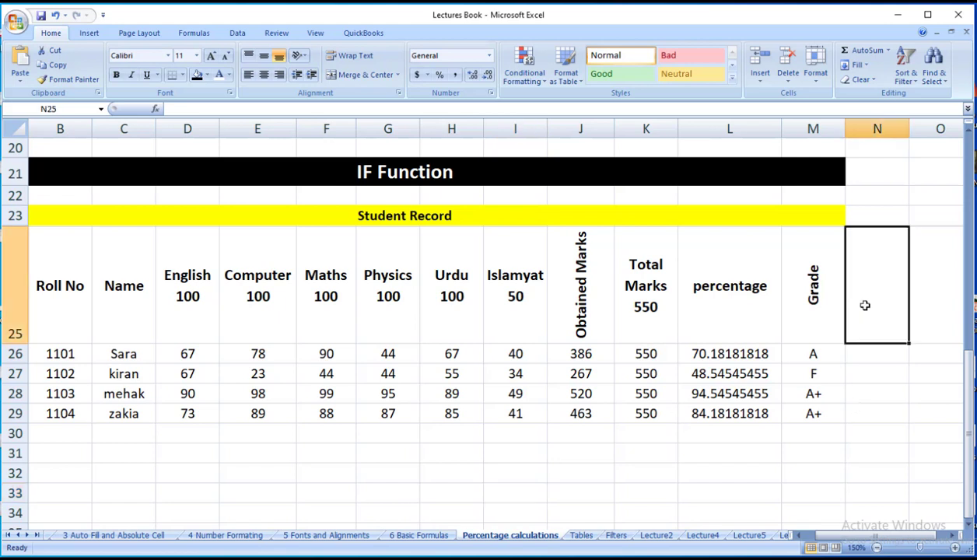
Step: Add the header Remarks in cell N25, beside the Grade column
text(Rem)
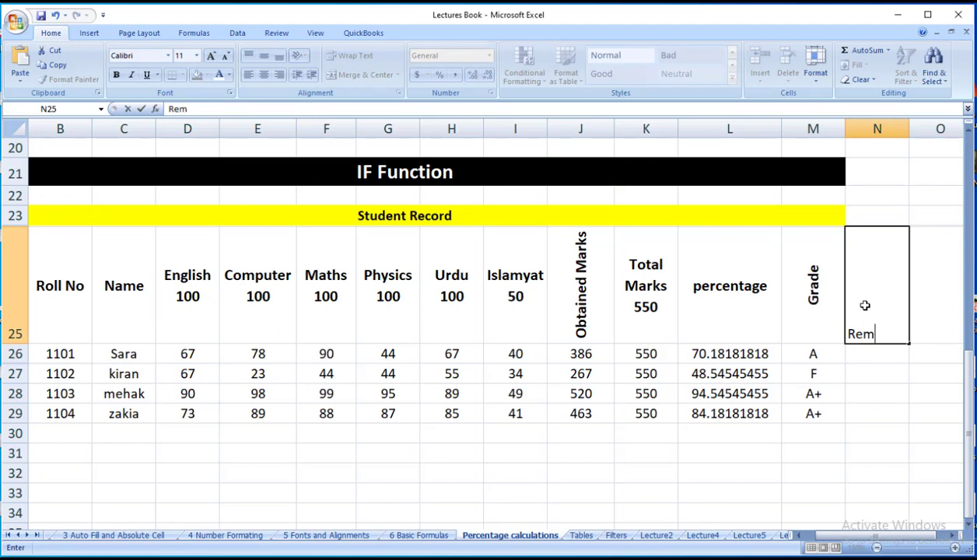
text(arks)
click(847, 433)
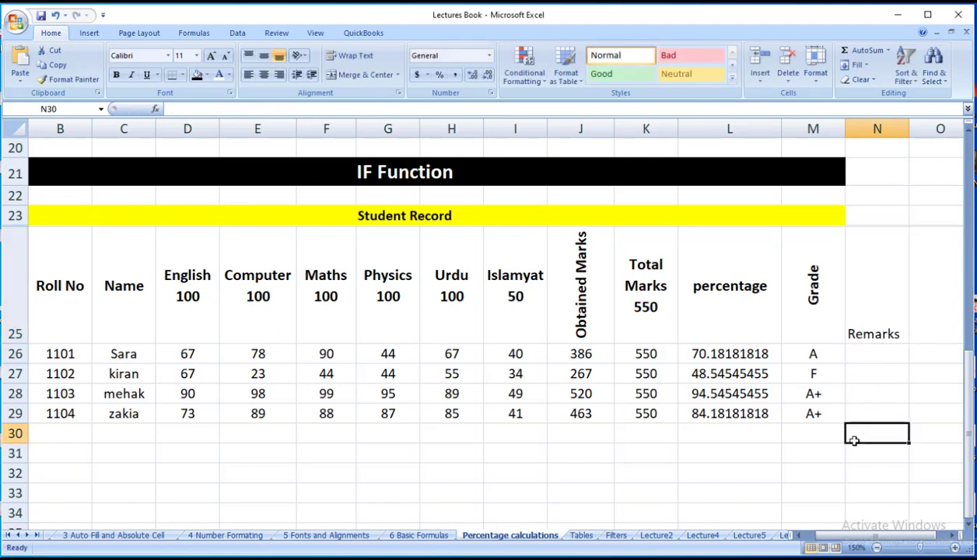
click(868, 360)
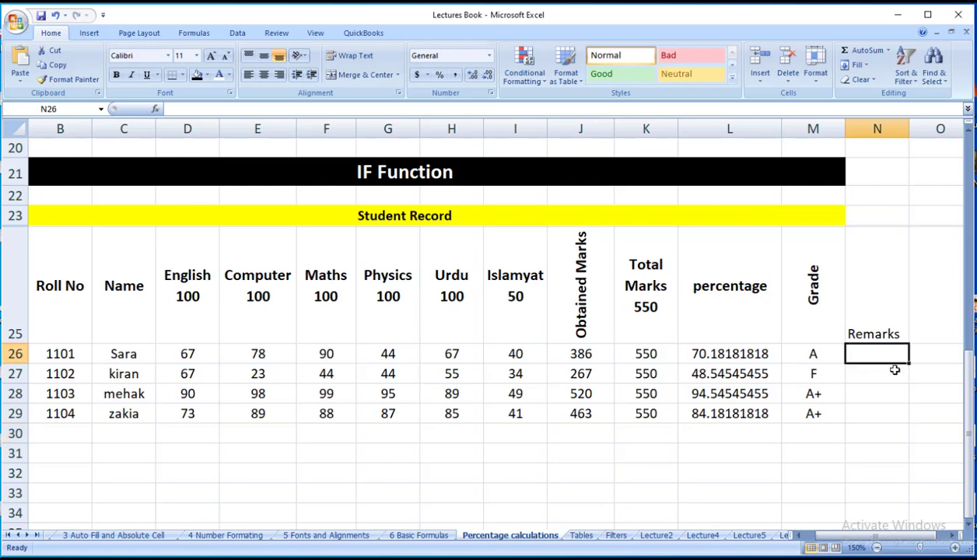
click(821, 435)
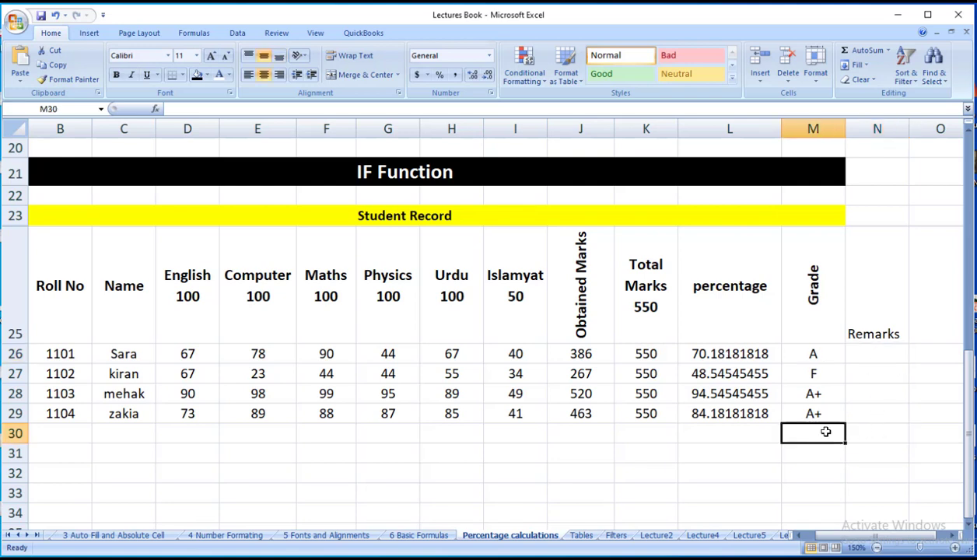
Step: Enter the formula =IF(L26>=50,"Pass","Fail") in N26 to derive the first student's remark from the percentage
click(866, 358)
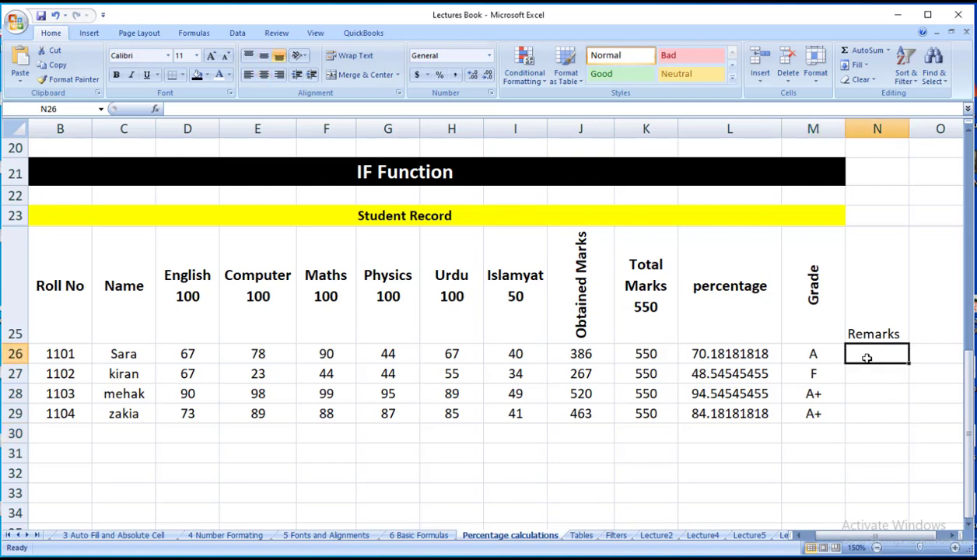
text(=)
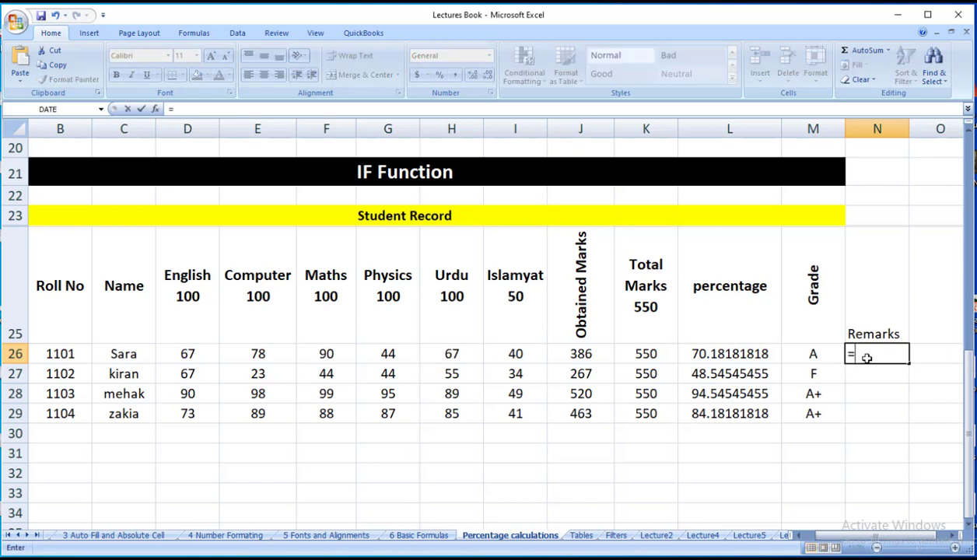
text(id)
key(BackSpace)
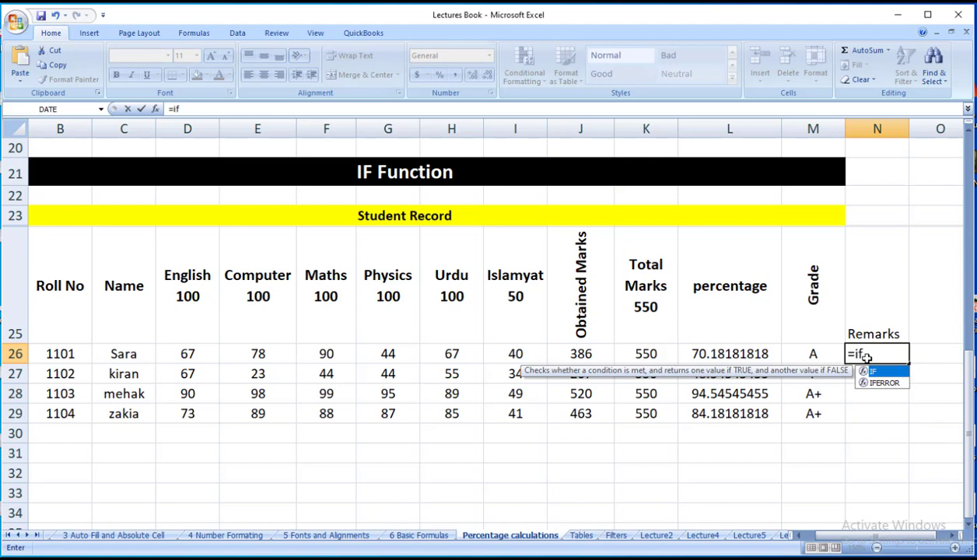
double_click(871, 371)
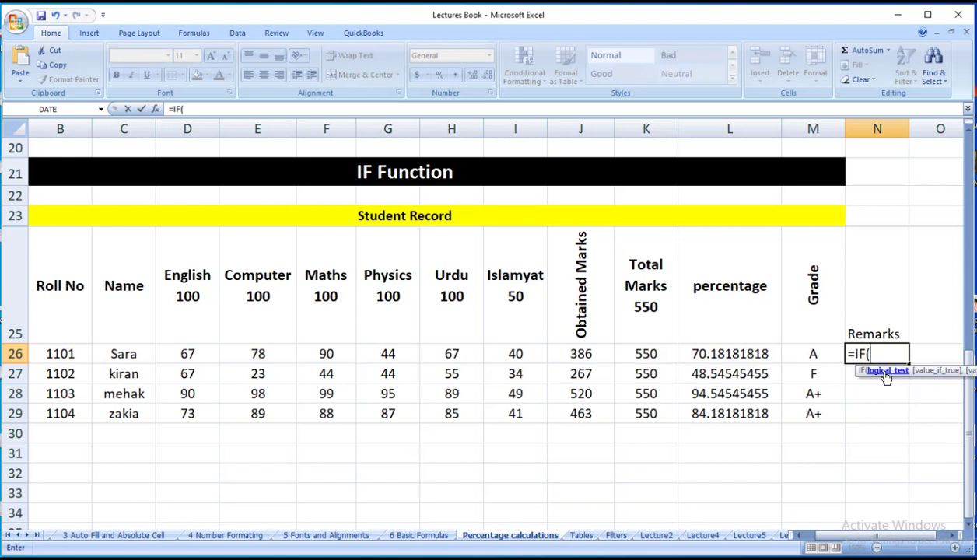
click(727, 353)
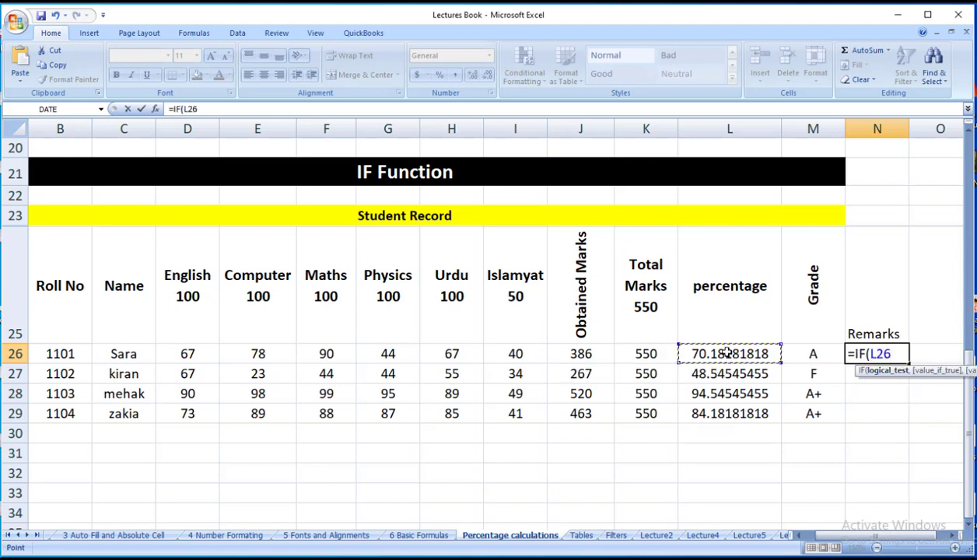
text(>=50)
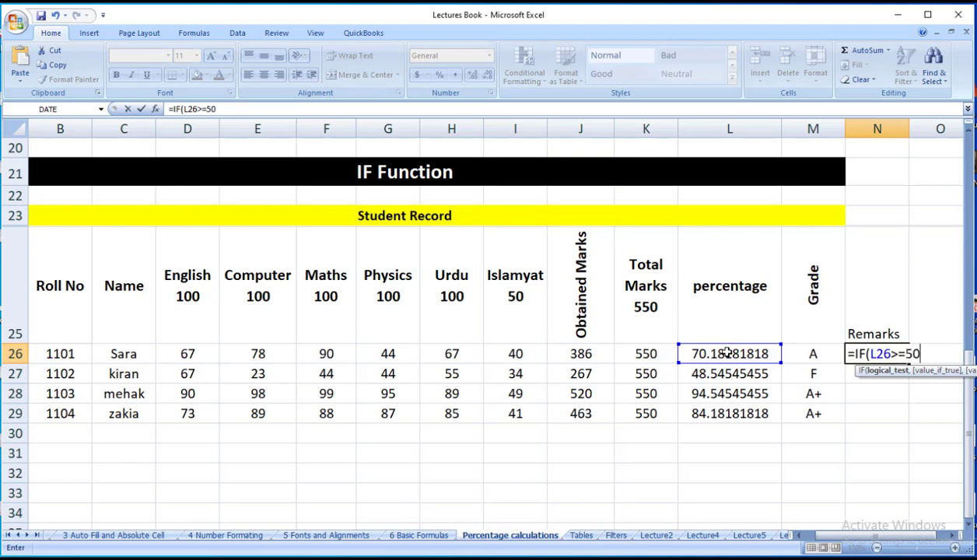
text(,")
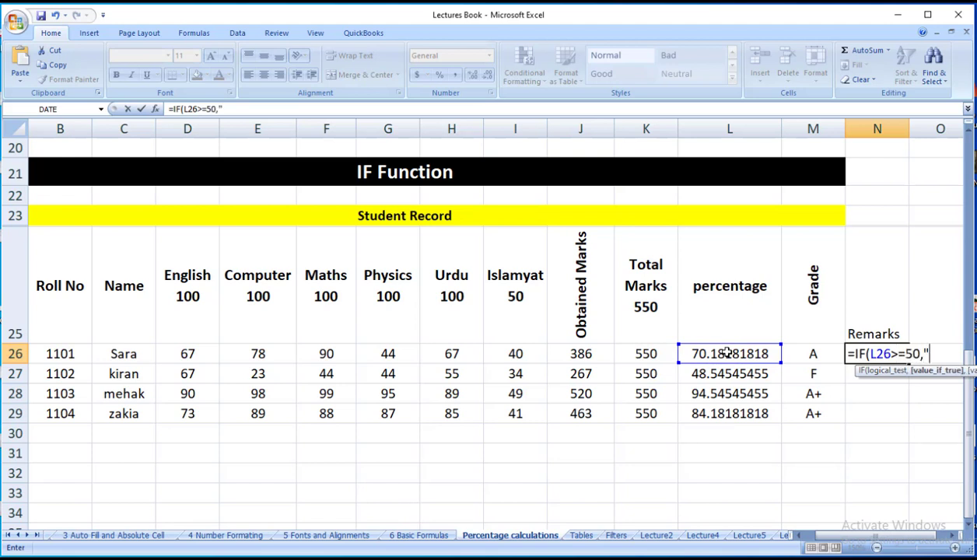
text(Pass",)
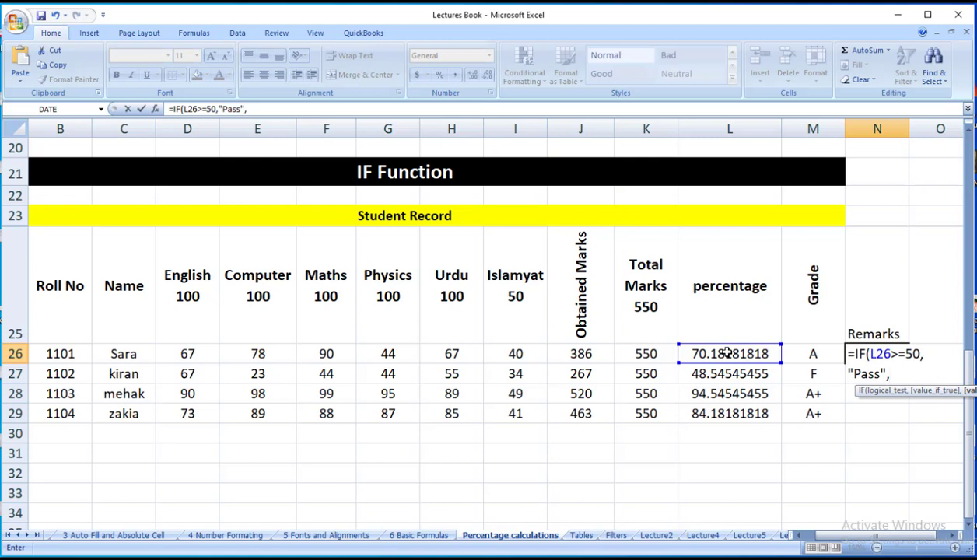
text("Fail"))
key(Return)
click(870, 448)
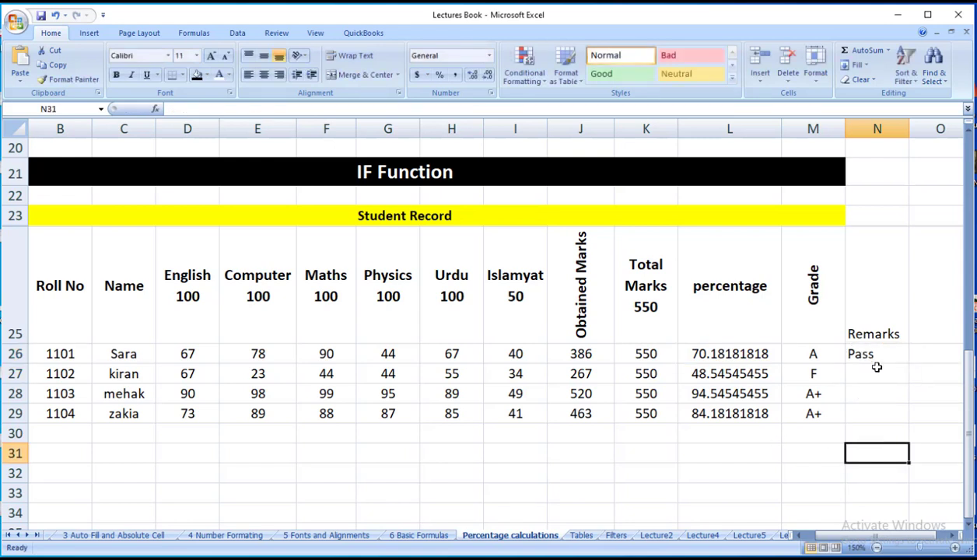
Step: Fill the Remarks formula from N26 down to N29 for the remaining students
click(871, 353)
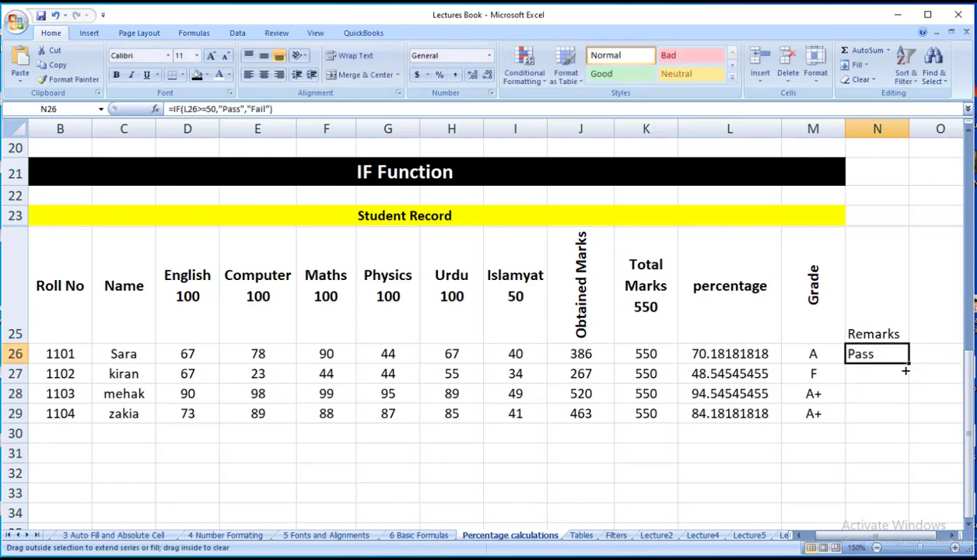
drag(905, 371, 894, 420)
click(742, 454)
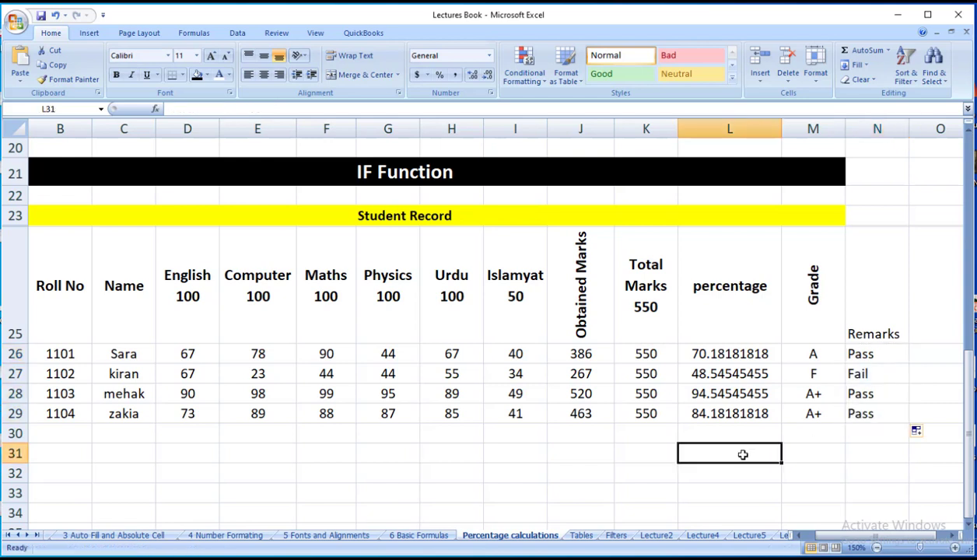